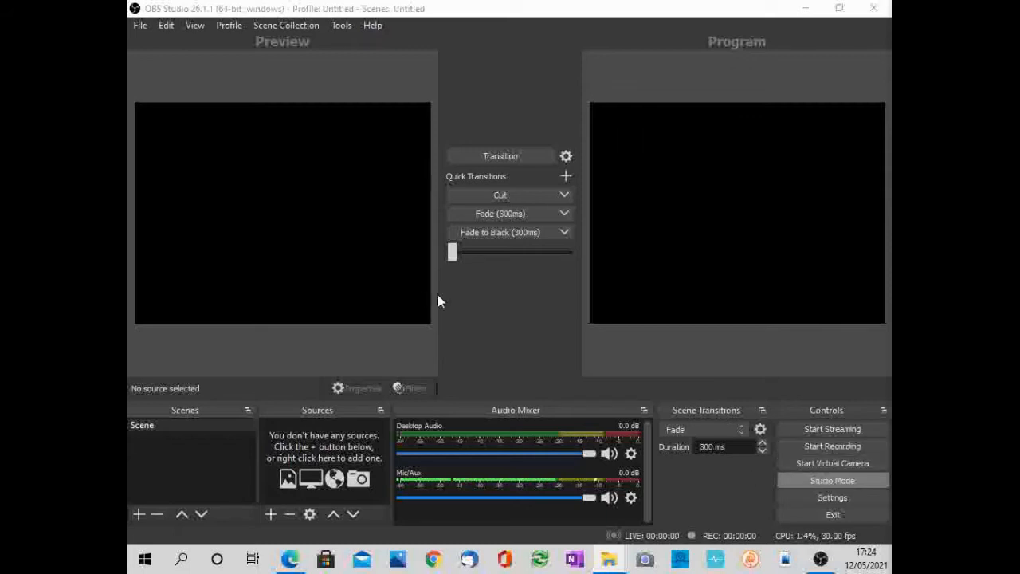
# - Switch Studio Mode off and on again
pyautogui.click(810, 479)
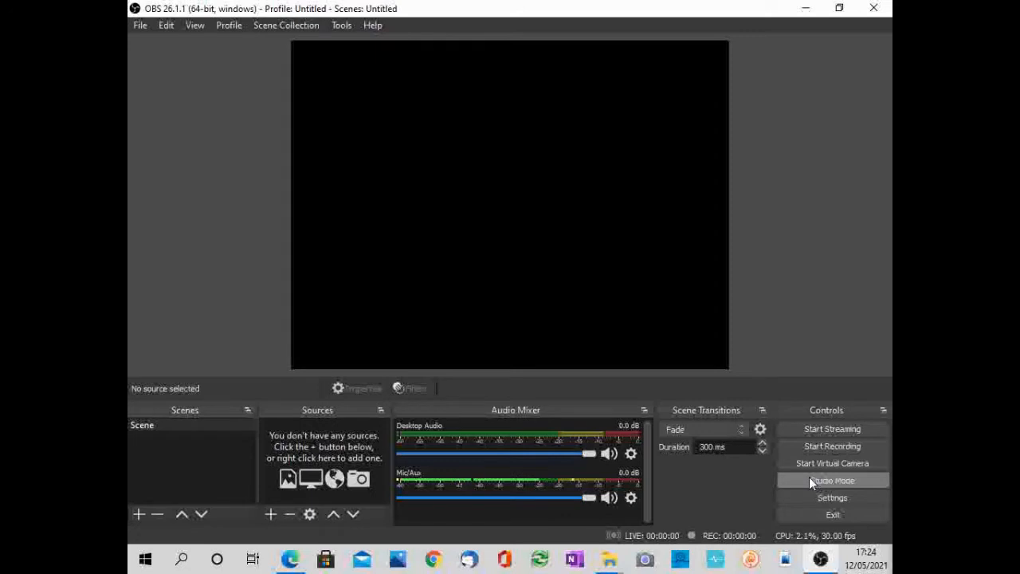
pyautogui.click(810, 479)
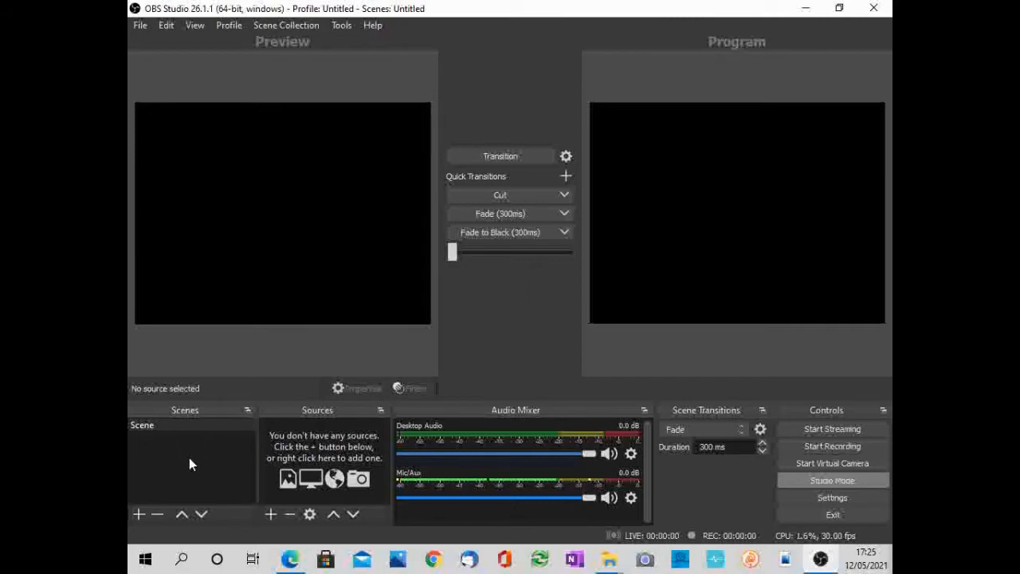
# - Add a new scene named Basic Cam
pyautogui.click(138, 515)
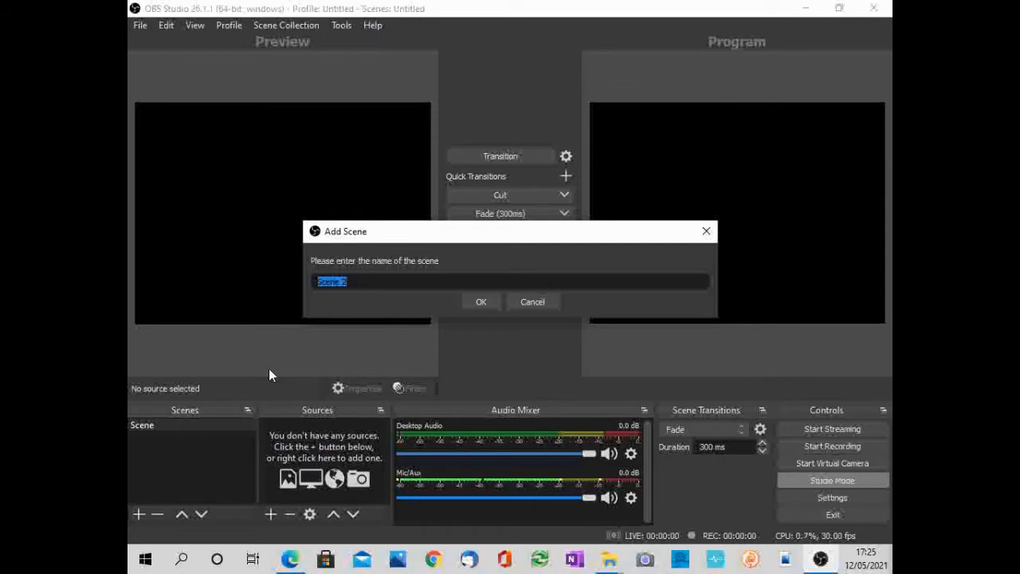
pyautogui.write('Basic Cam')
pyautogui.click(473, 303)
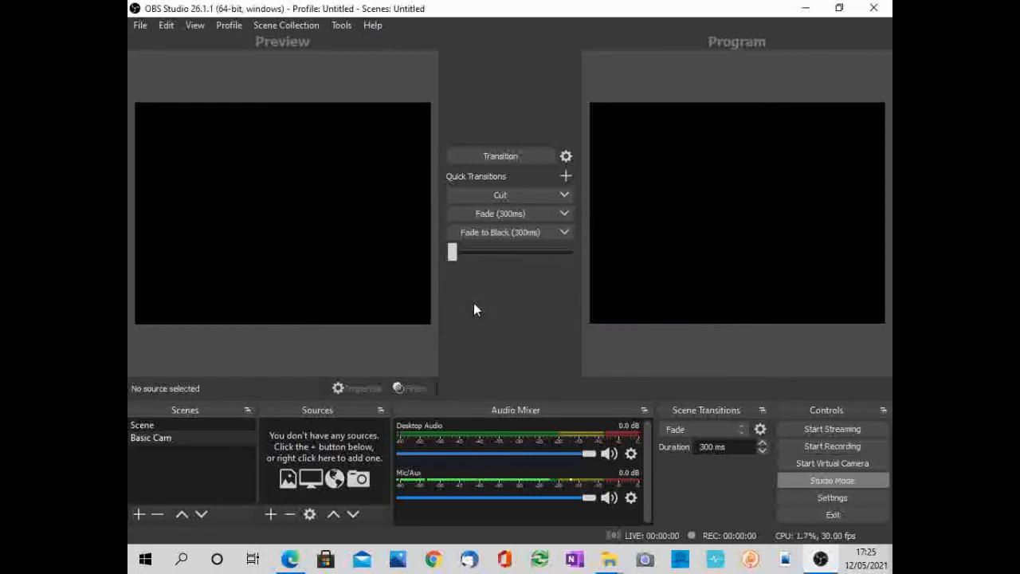
pyautogui.click(174, 439)
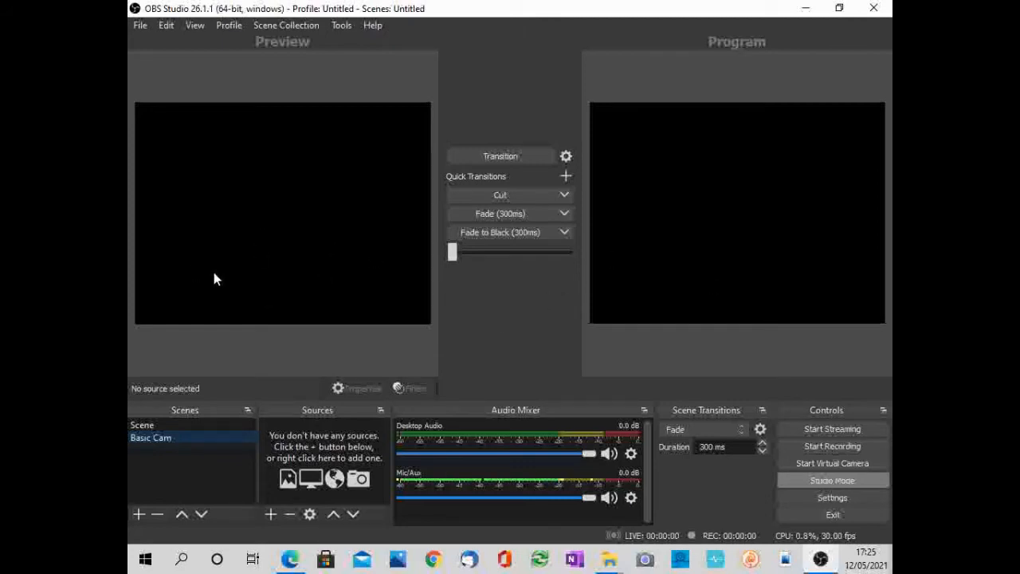
pyautogui.click(270, 514)
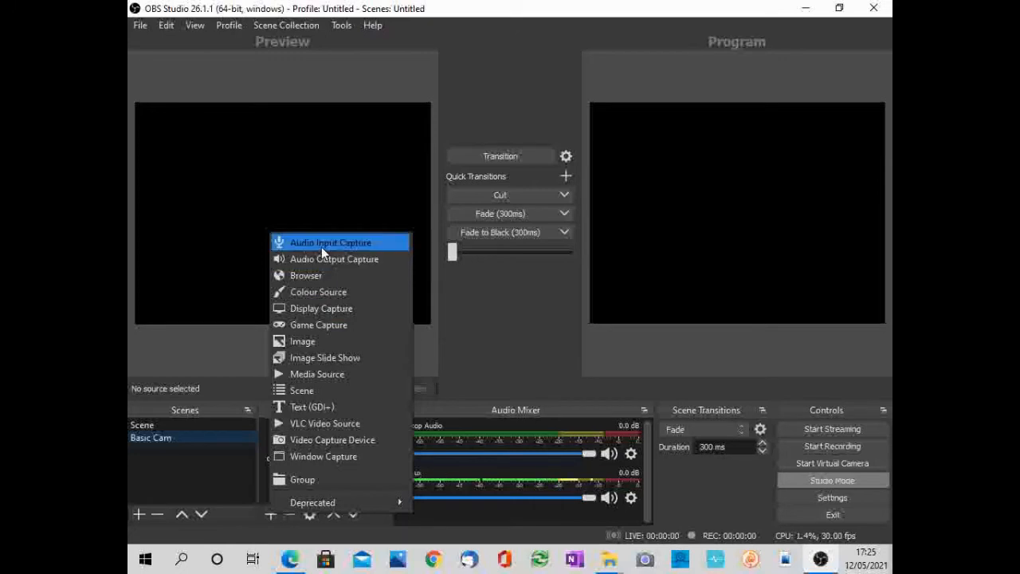
pyautogui.click(158, 246)
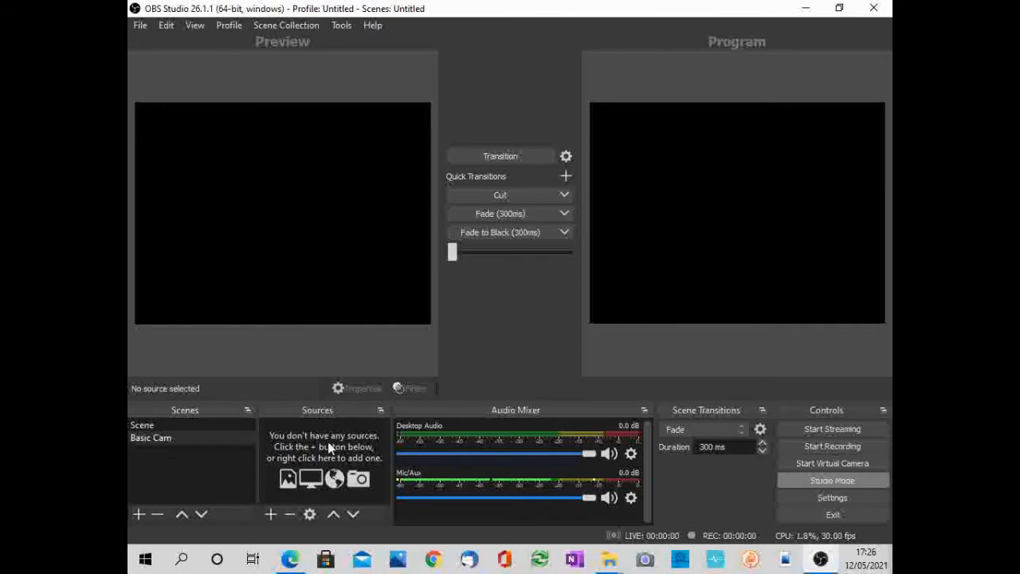
# - Add a Colour Source to the scene named Scene under its default name and set its colour to violet-blue #5500ff
pyautogui.click(271, 514)
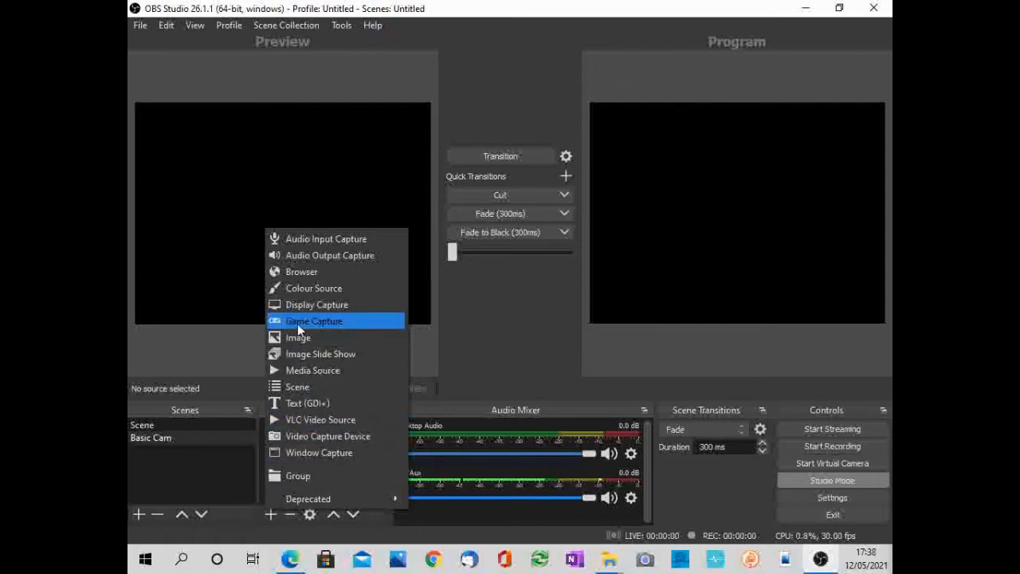
pyautogui.click(303, 290)
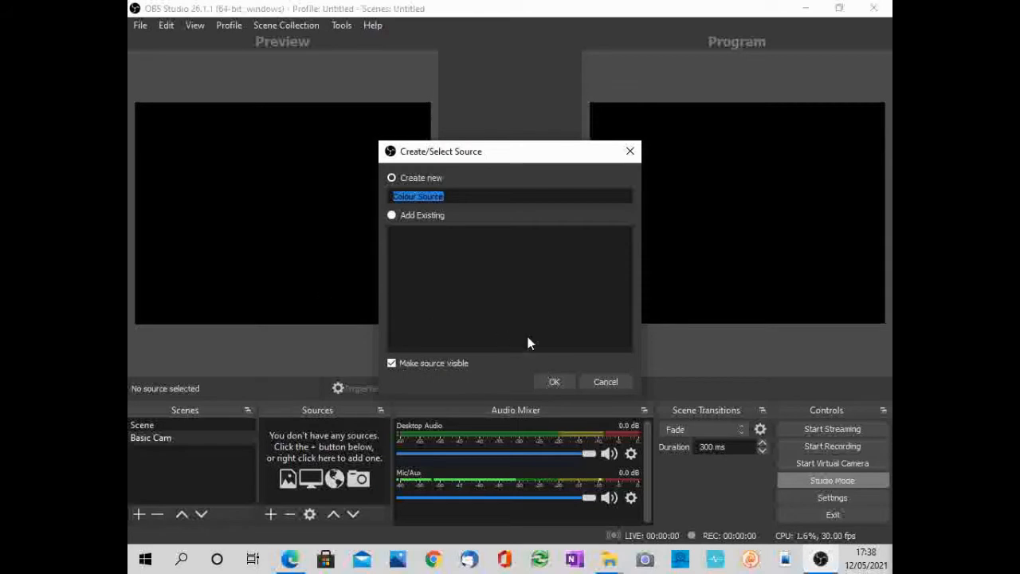
pyautogui.click(558, 382)
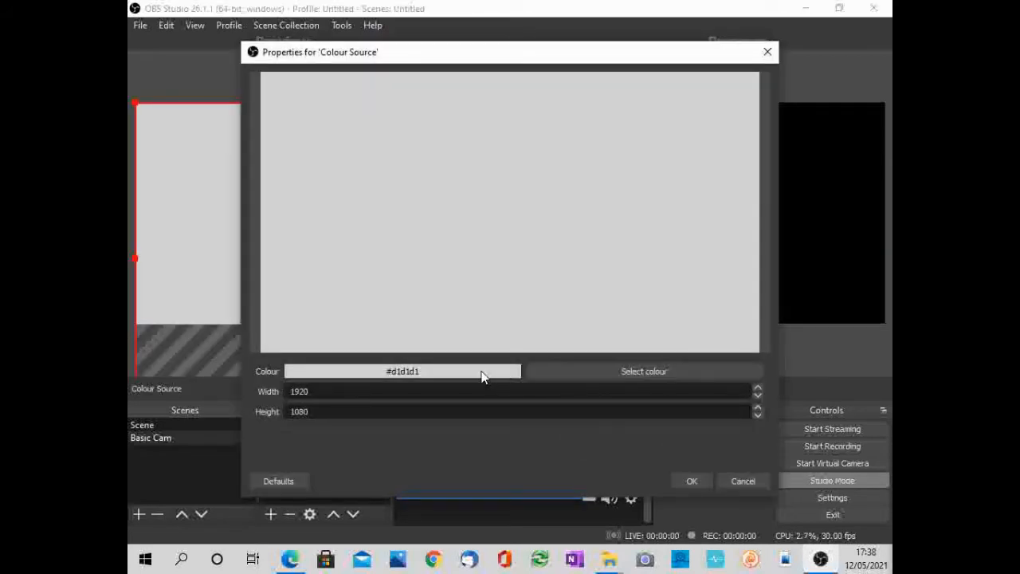
pyautogui.click(553, 366)
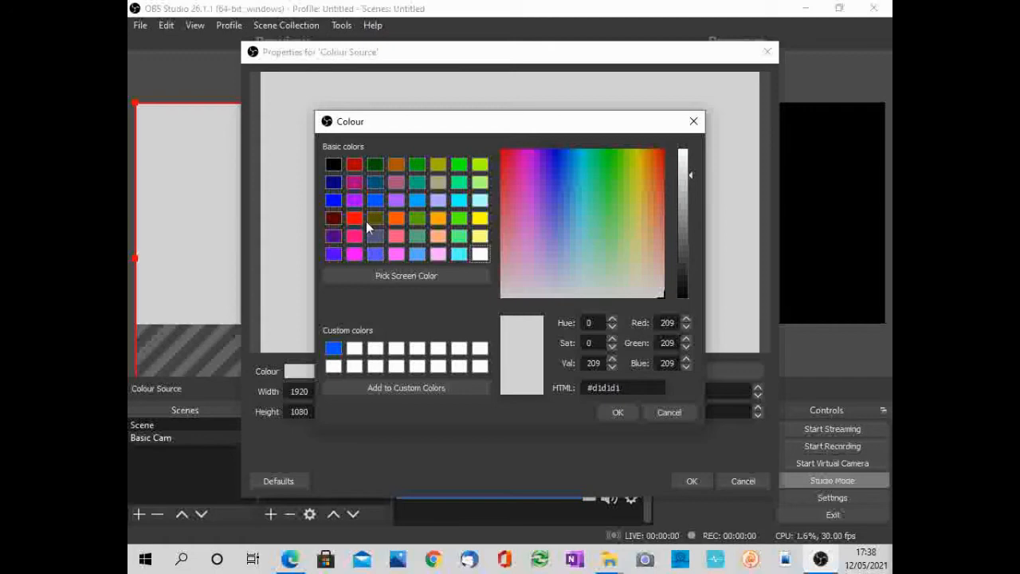
pyautogui.click(333, 254)
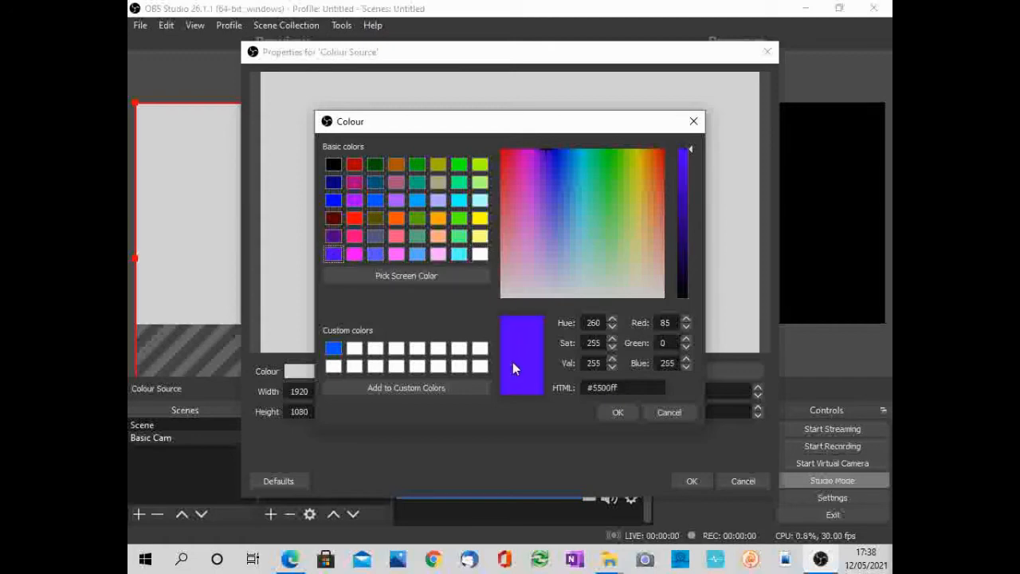
pyautogui.click(620, 412)
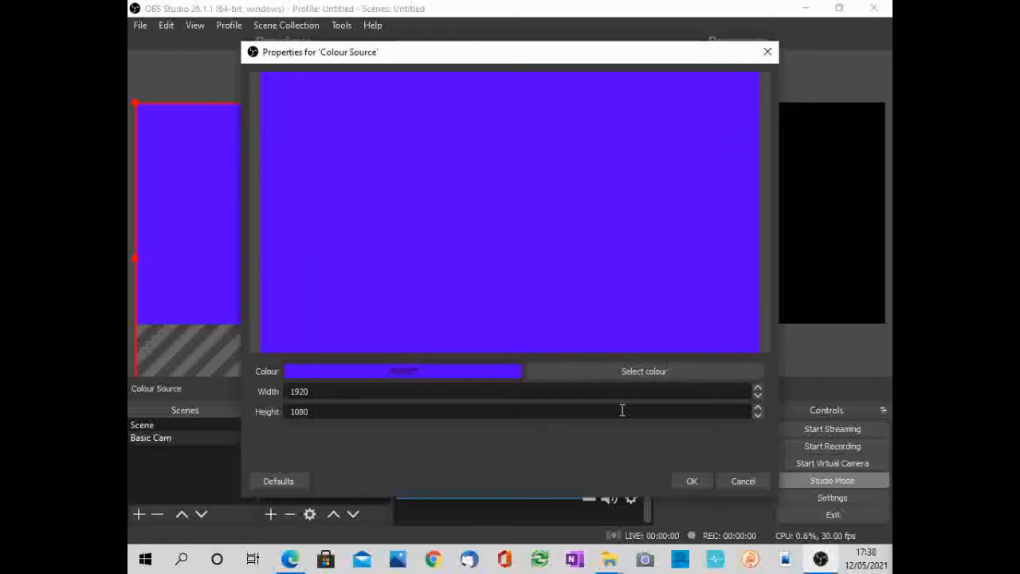
pyautogui.click(689, 482)
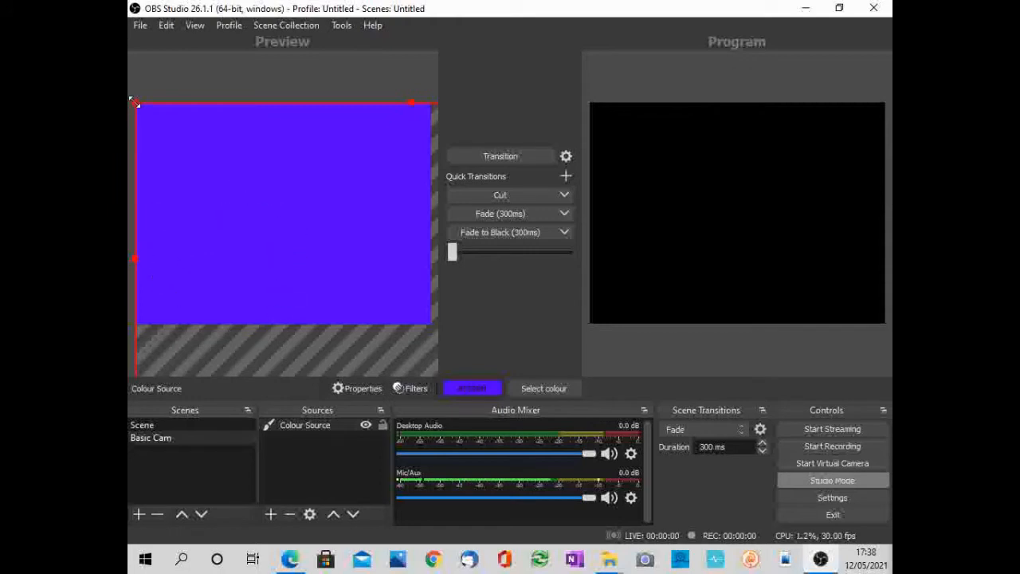
# - Apply the Fit to screen transform to the colour source
pyautogui.moveTo(134, 102)
pyautogui.mouseDown()
pyautogui.moveTo(231, 176)
pyautogui.moveTo(136, 119)
pyautogui.moveTo(137, 160)
pyautogui.moveTo(230, 174)
pyautogui.moveTo(197, 130)
pyautogui.moveTo(139, 103)
pyautogui.mouseUp()
pyautogui.rightClick(191, 211)
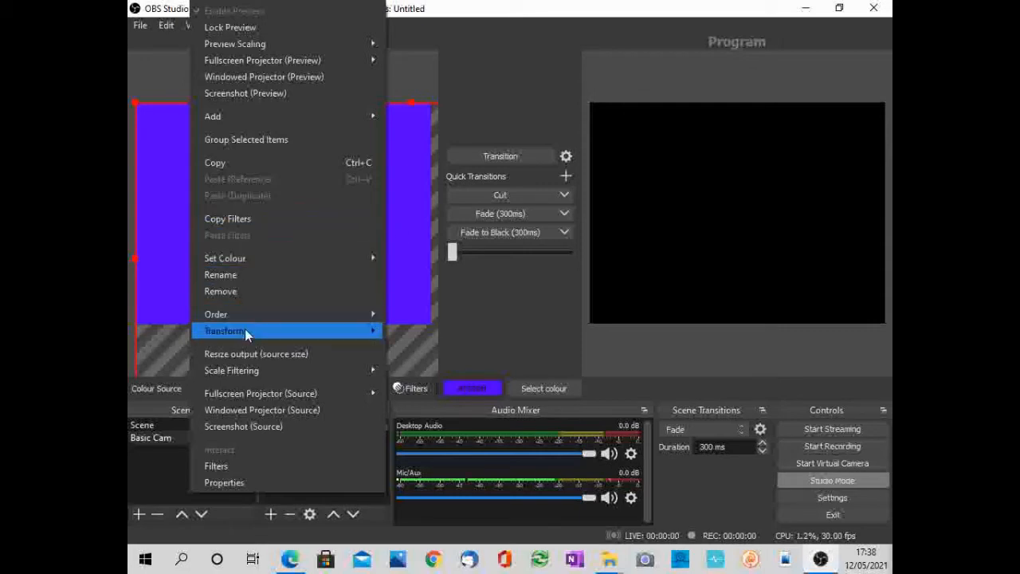
pyautogui.moveTo(245, 330)
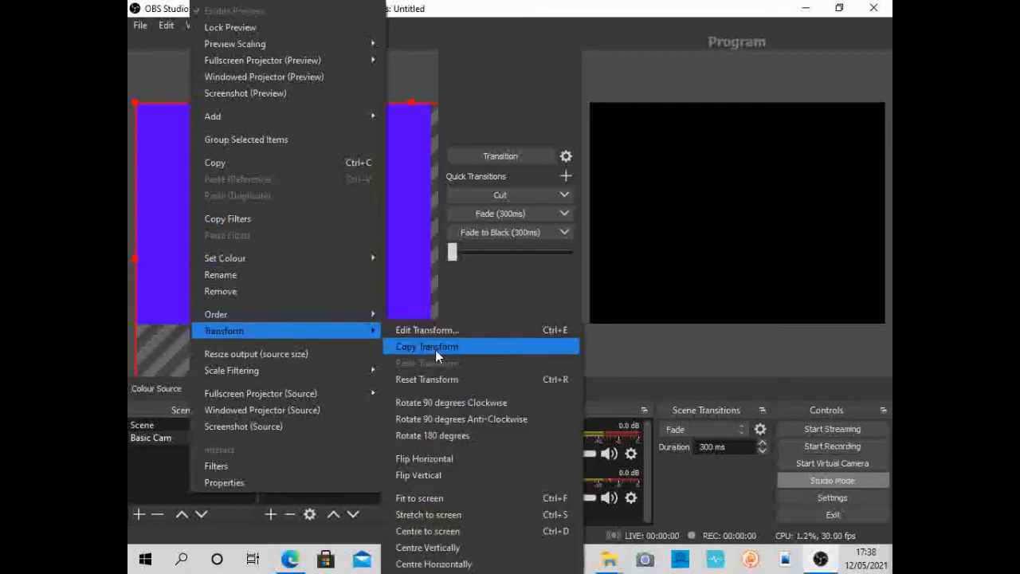
pyautogui.click(452, 497)
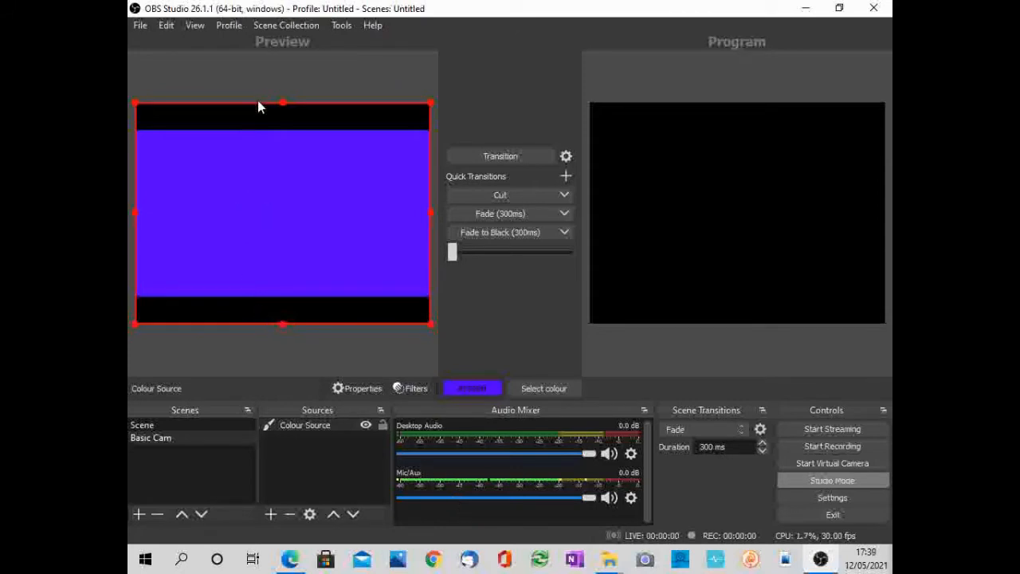
# - Shift the colour source up to the canvas's upper edge and enlarge it from its corners until it covers the whole canvas
pyautogui.moveTo(268, 154); pyautogui.dragTo(262, 119)
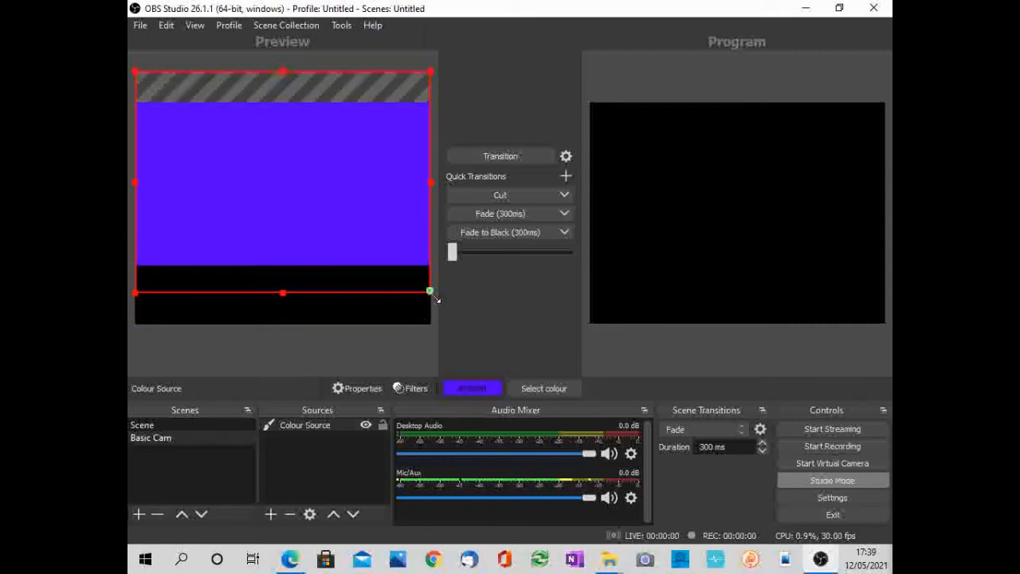
pyautogui.moveTo(437, 299); pyautogui.dragTo(617, 403)
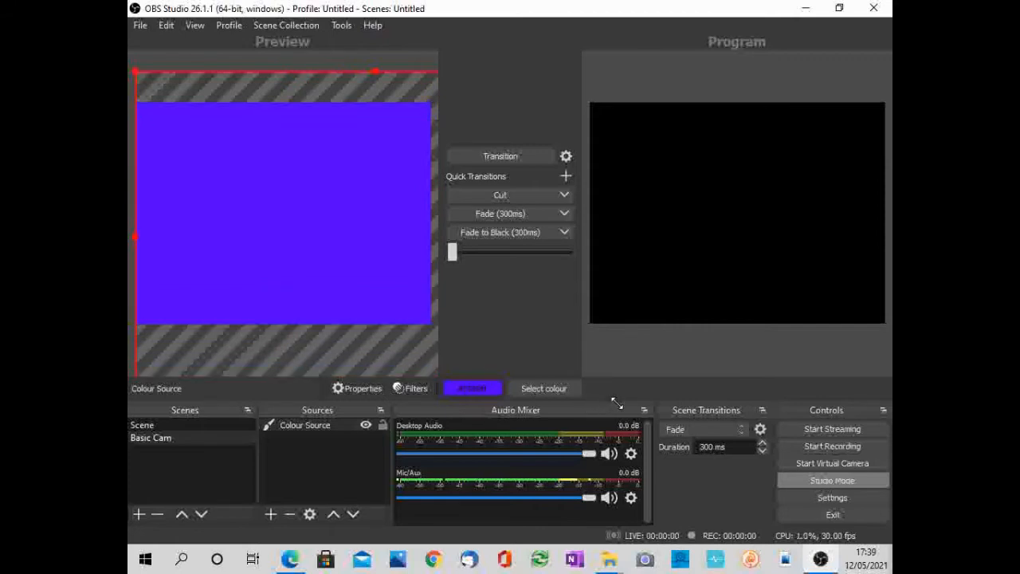
pyautogui.moveTo(136, 71); pyautogui.dragTo(129, 61)
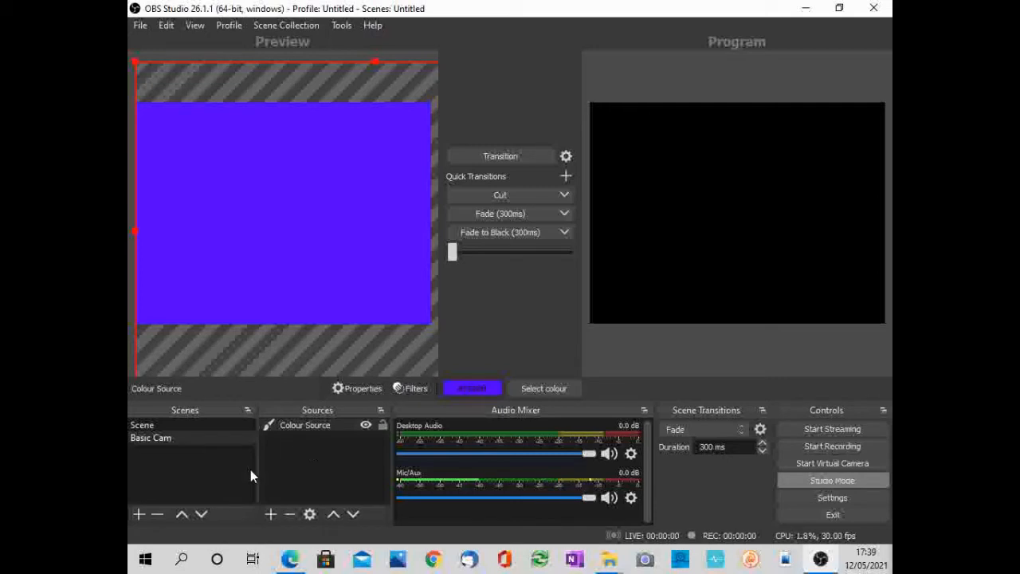
# - Add a Text (GDI+) source reading Hello and move its properties dialog off the preview text
pyautogui.click(272, 515)
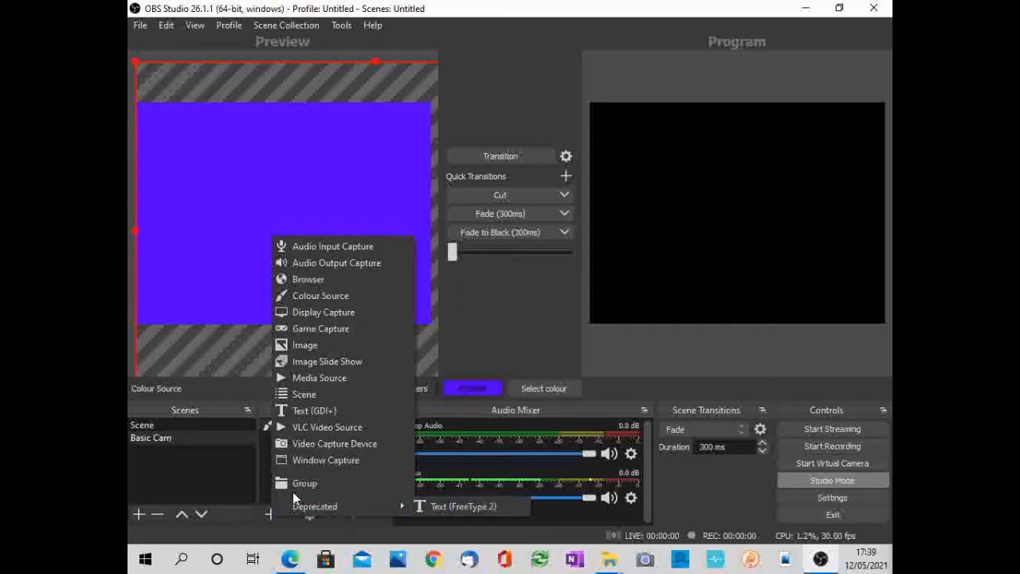
pyautogui.click(304, 411)
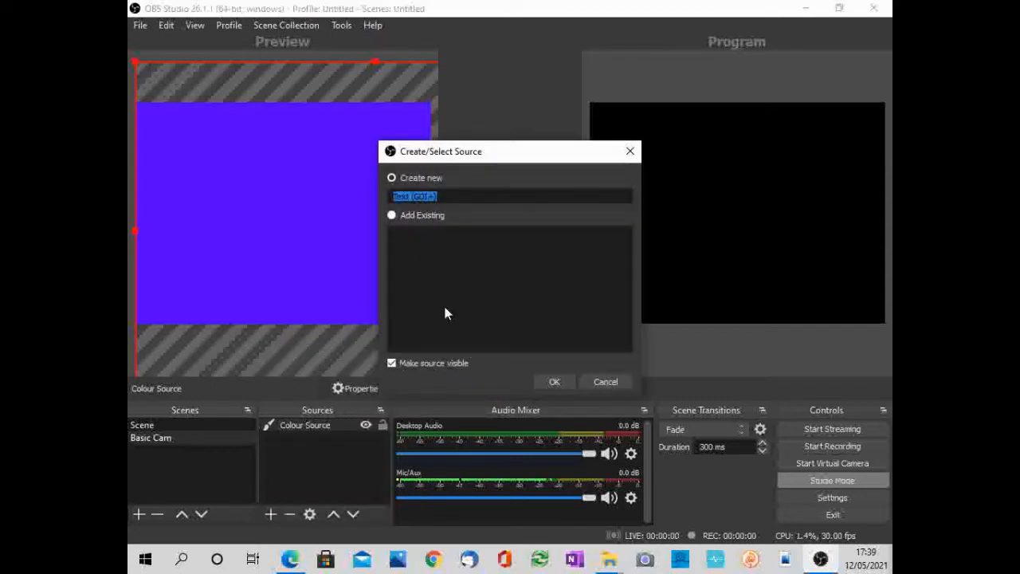
pyautogui.click(547, 380)
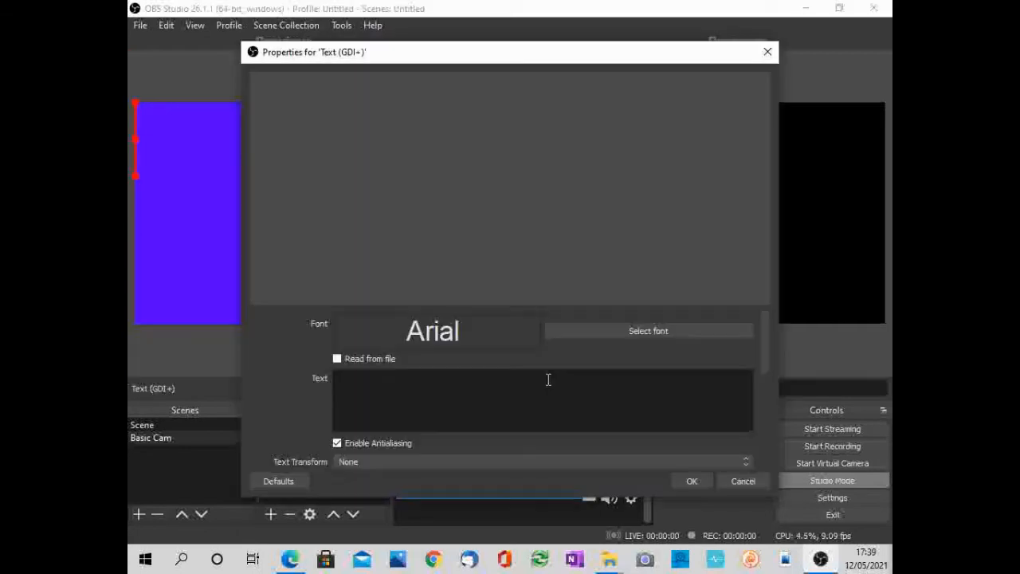
pyautogui.click(388, 391)
pyautogui.write('Hello')
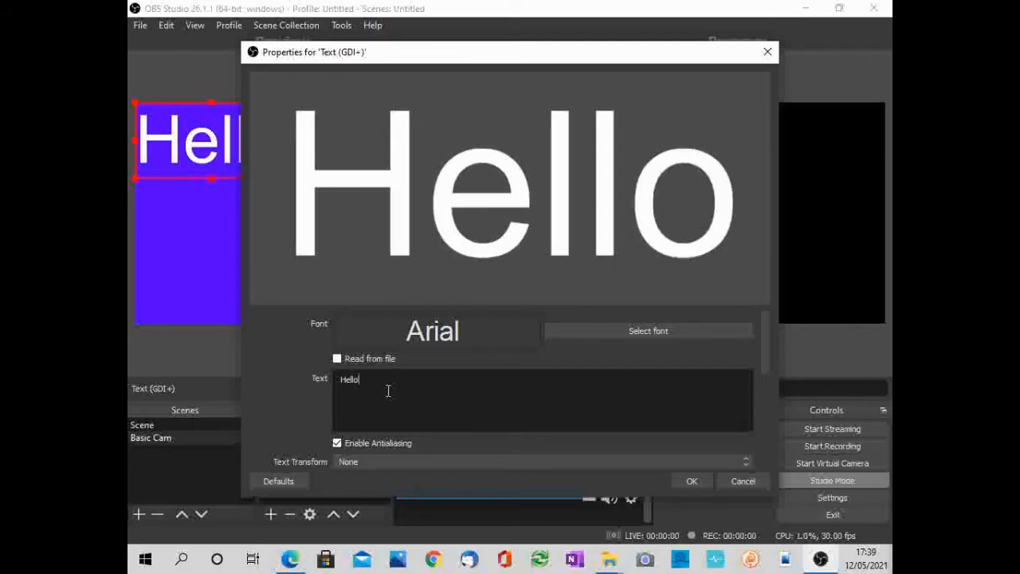
pyautogui.moveTo(562, 51); pyautogui.dragTo(609, 15)
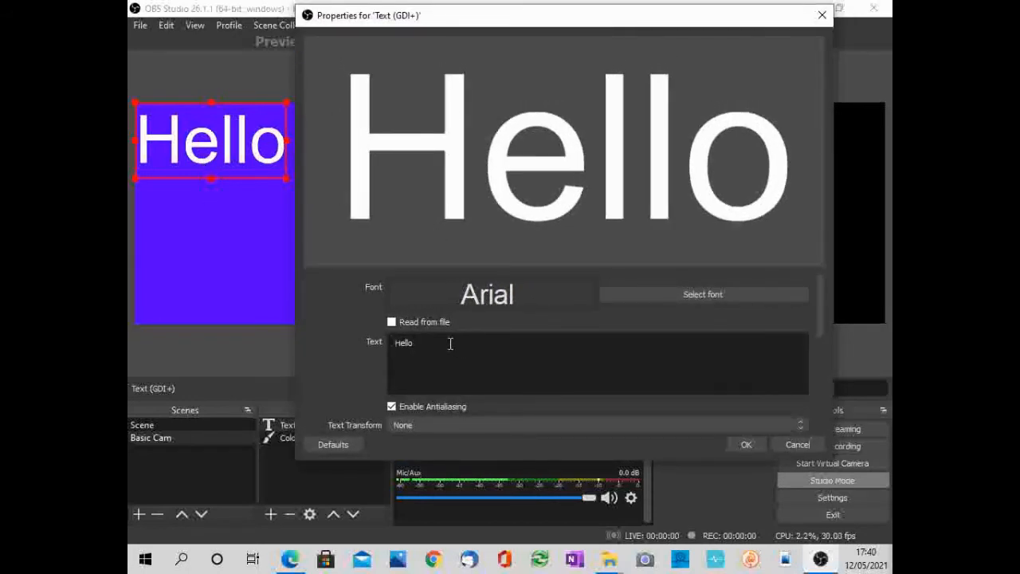
# - Delete the last three letters of the Hello text and retype them
pyautogui.press('BackSpace')
pyautogui.press('BackSpace')
pyautogui.press('BackSpace')
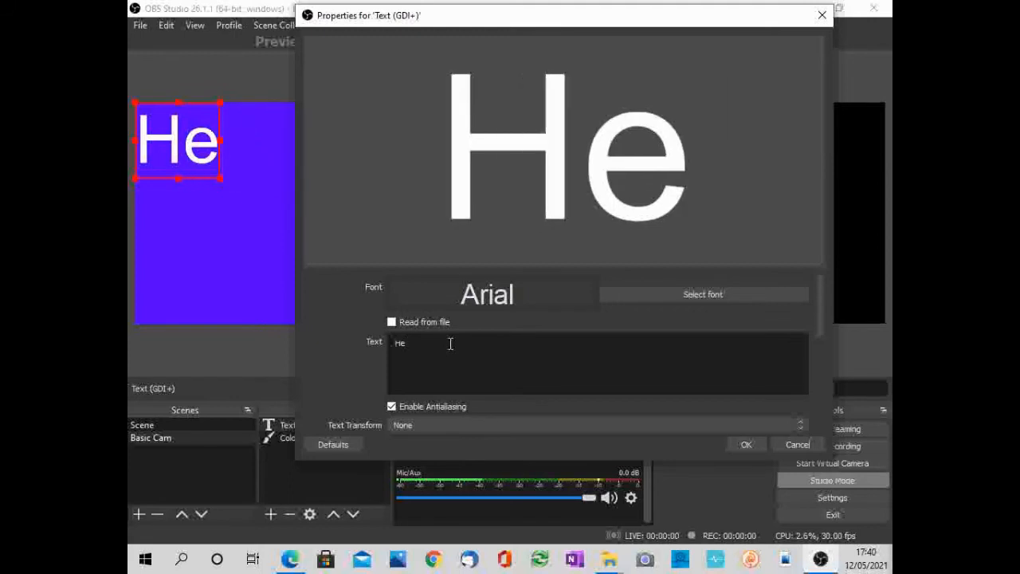
pyautogui.write('llo')
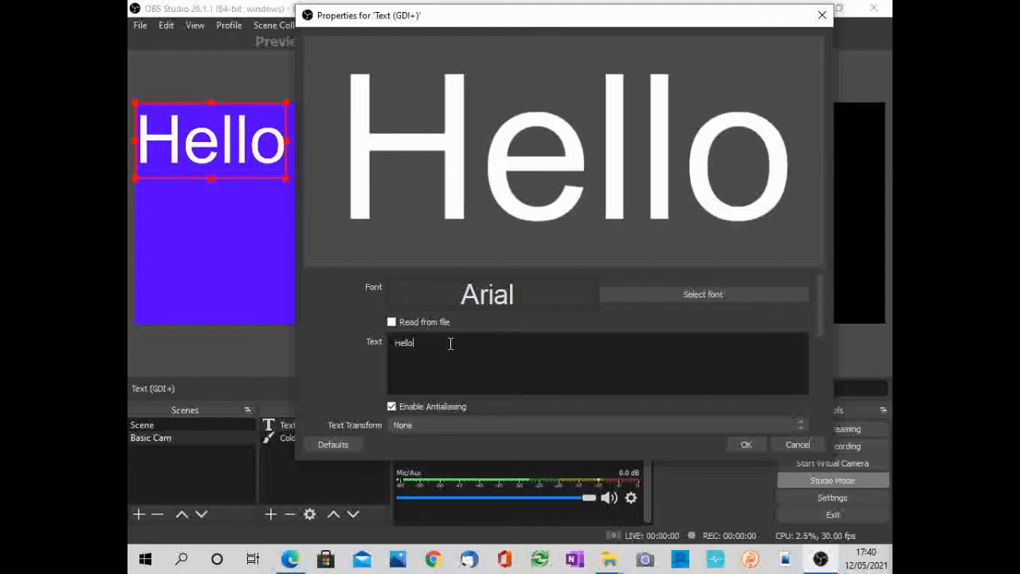
# - View the font options for the Hello text without changing them, and accept the text source's properties
pyautogui.click(666, 299)
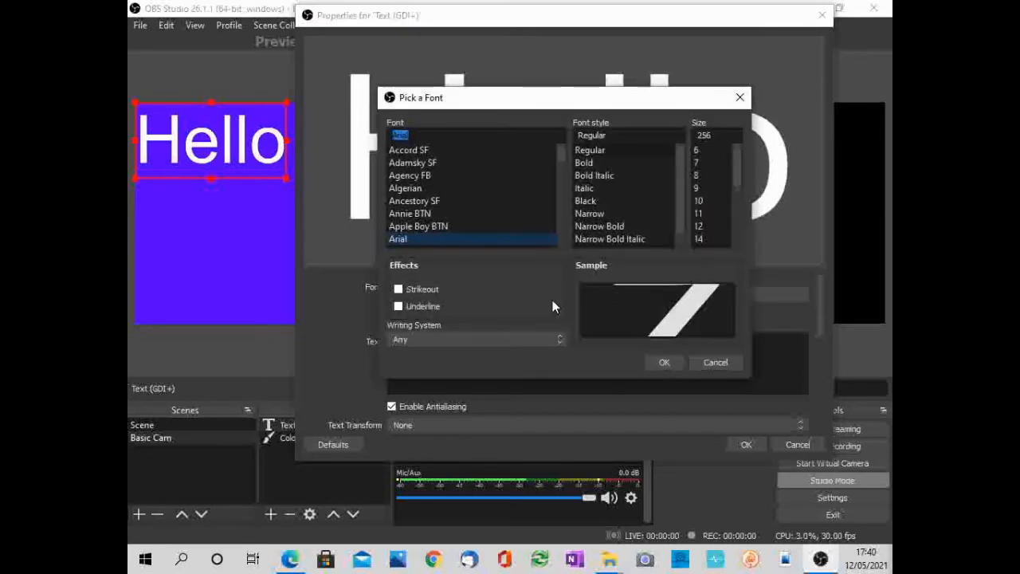
pyautogui.click(715, 362)
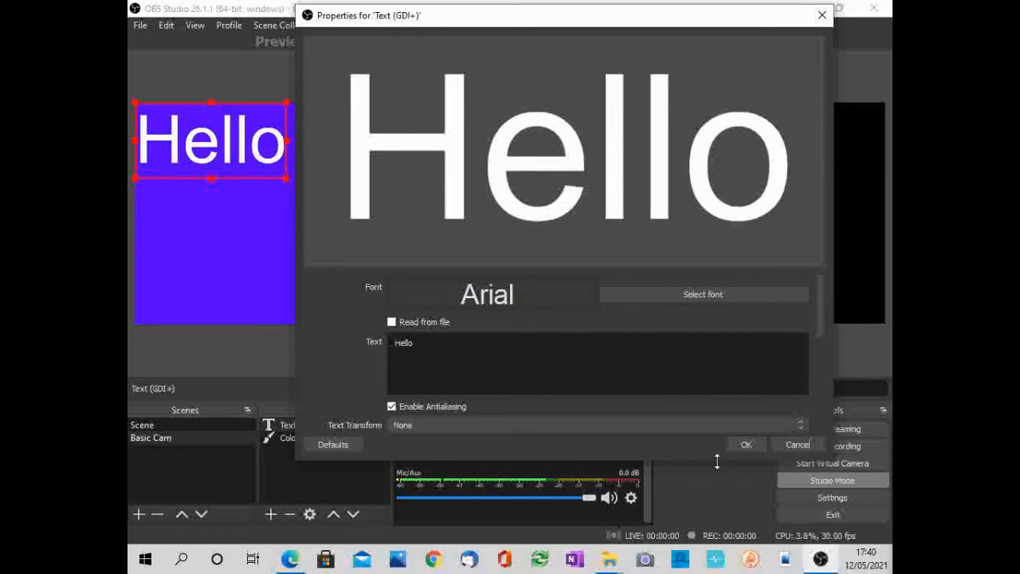
pyautogui.click(744, 445)
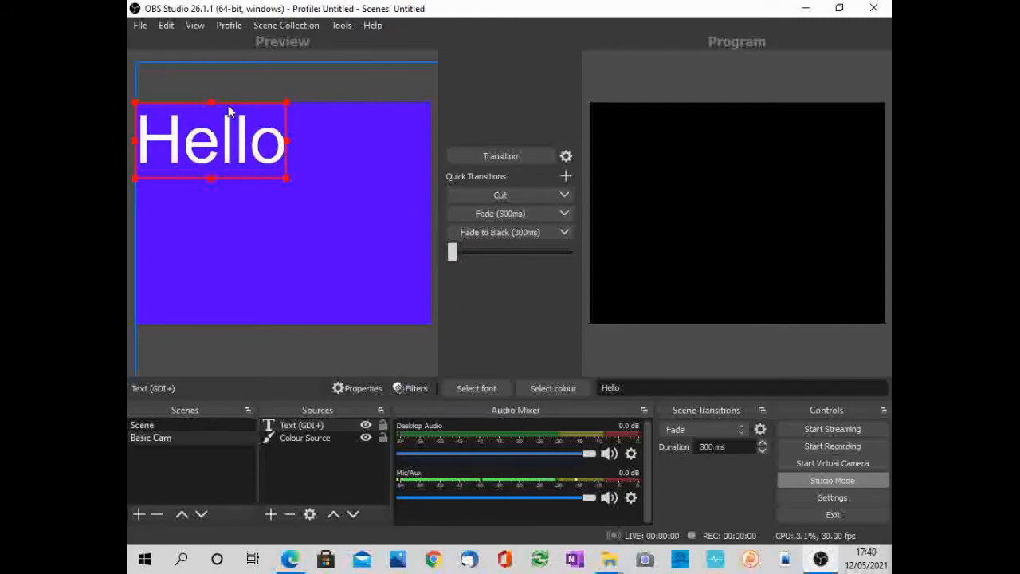
# - Shrink the Hello text to about half its size, place it in the canvas's upper-left corner, and deselect all sources
pyautogui.moveTo(229, 110); pyautogui.dragTo(367, 237)
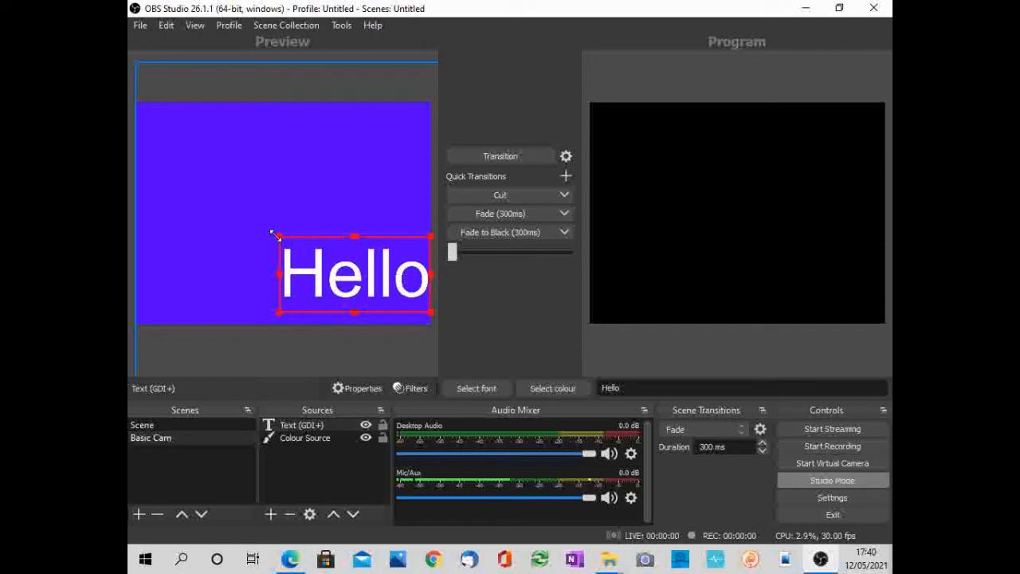
pyautogui.moveTo(278, 233); pyautogui.dragTo(196, 110)
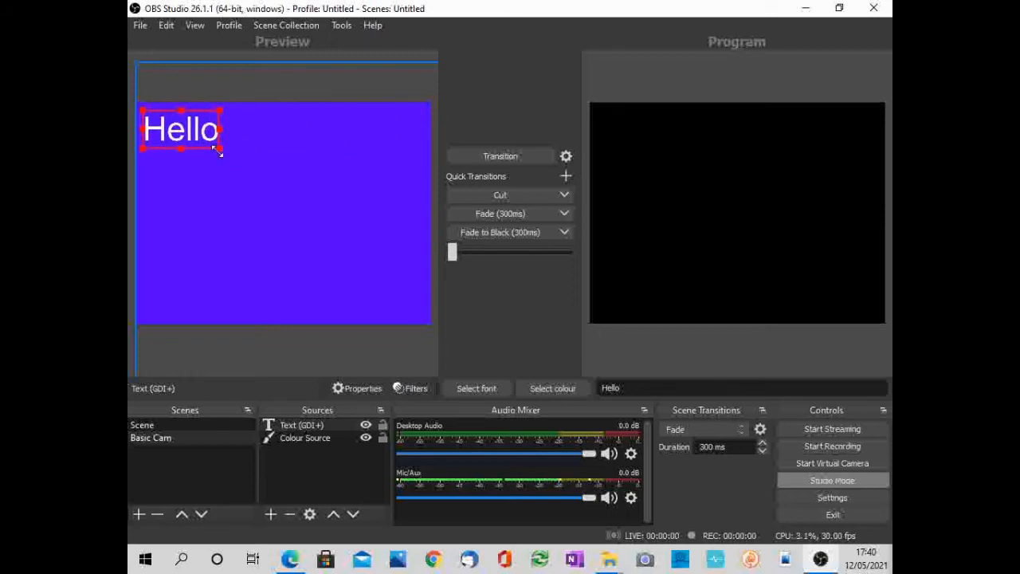
pyautogui.moveTo(218, 152); pyautogui.dragTo(215, 144)
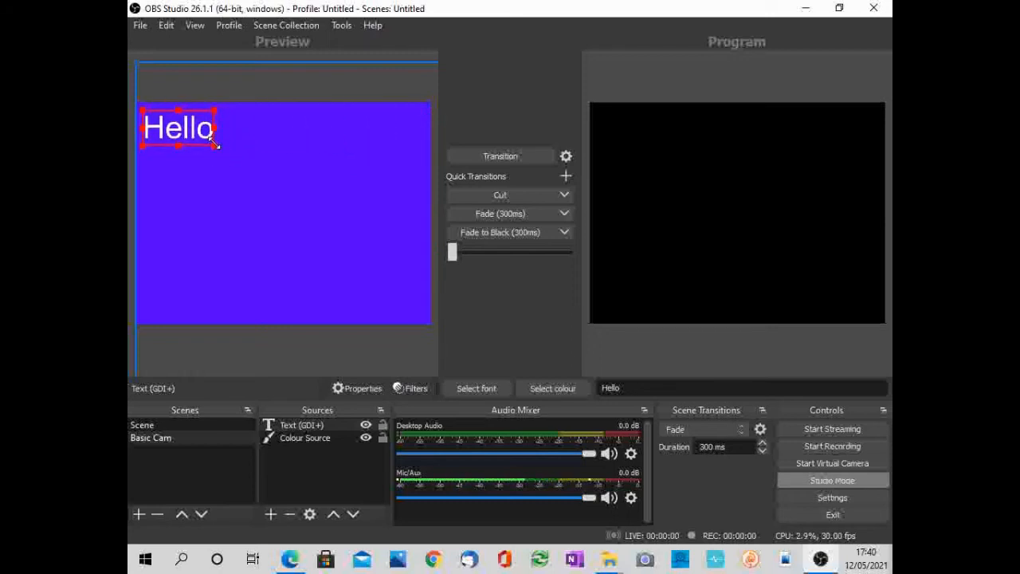
pyautogui.click(279, 216)
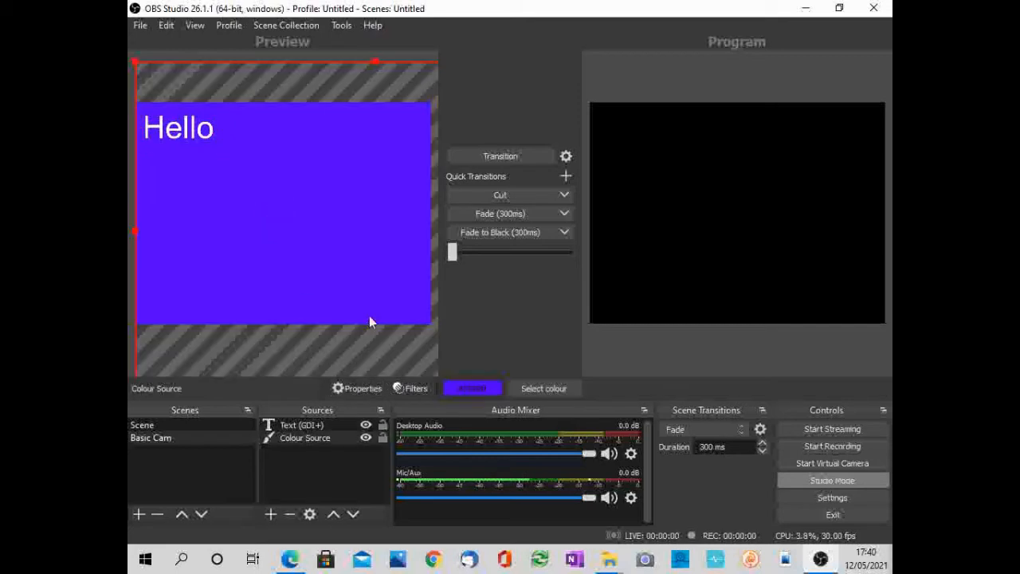
pyautogui.click(310, 473)
pyautogui.click(272, 515)
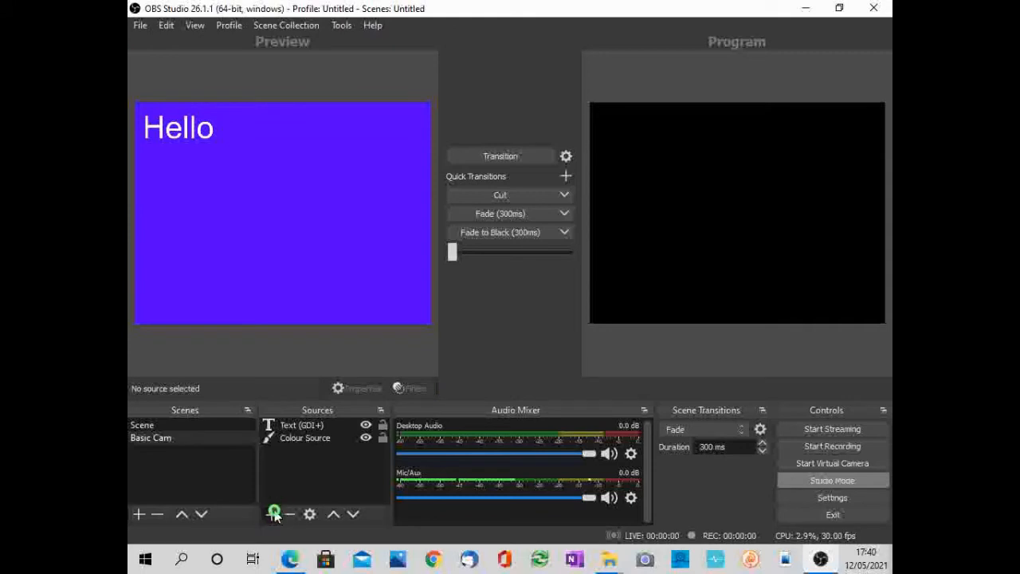
pyautogui.click(237, 382)
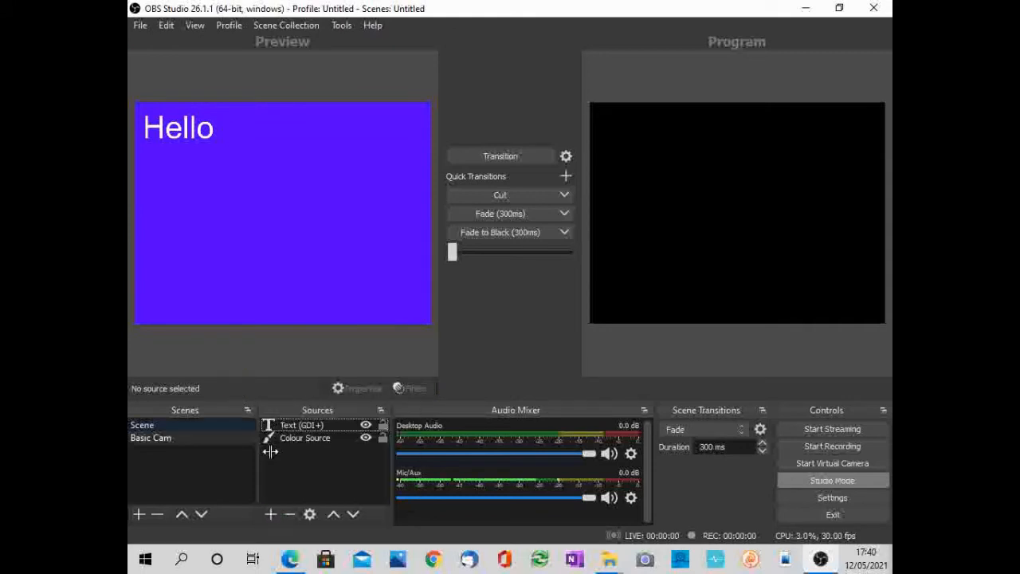
# - Add a Video Capture Device source named Logitec that uses the Logitech HD Webcam C270
pyautogui.click(270, 515)
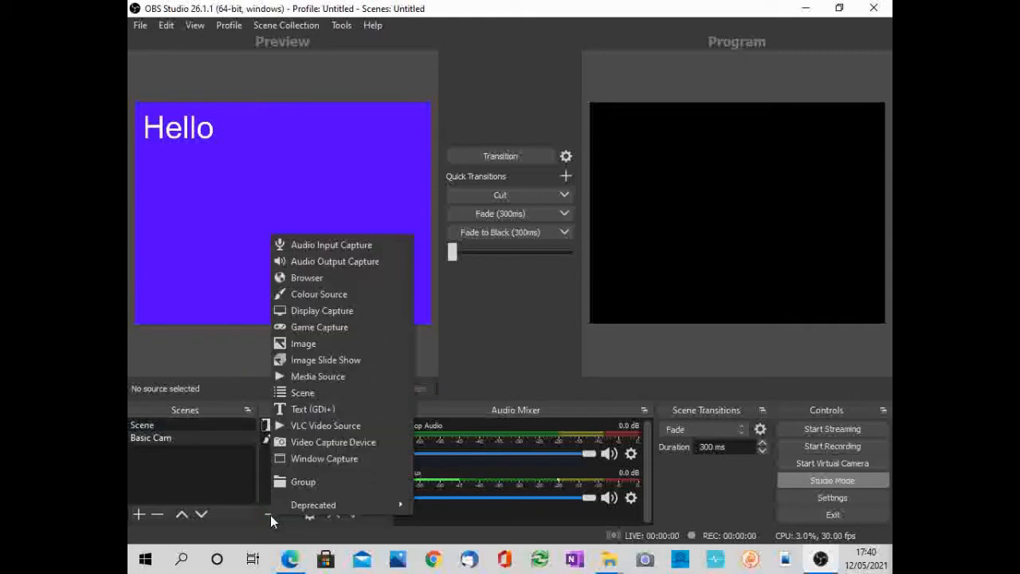
pyautogui.click(293, 443)
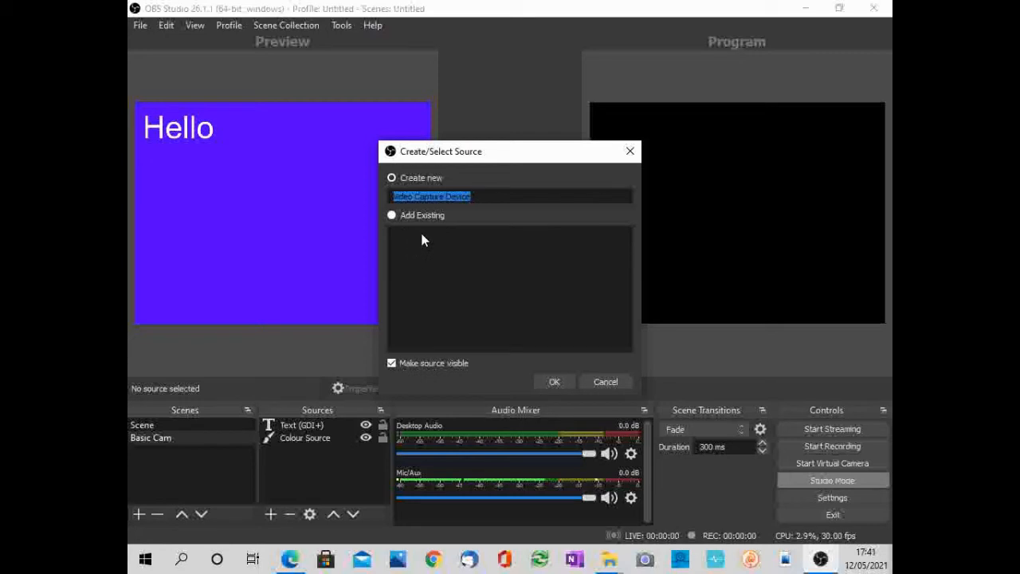
pyautogui.write('Logit')
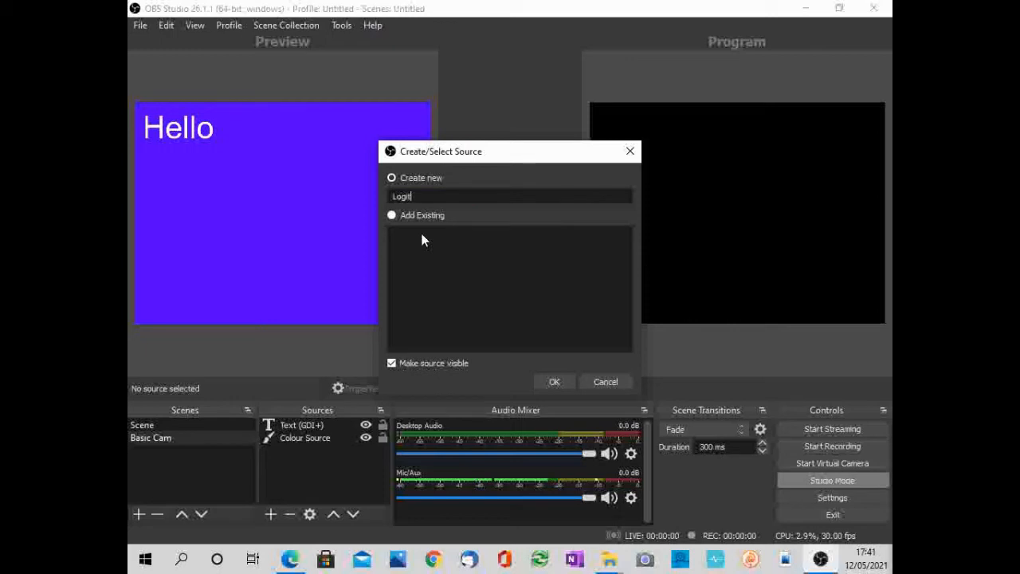
pyautogui.write('ec')
pyautogui.click(554, 381)
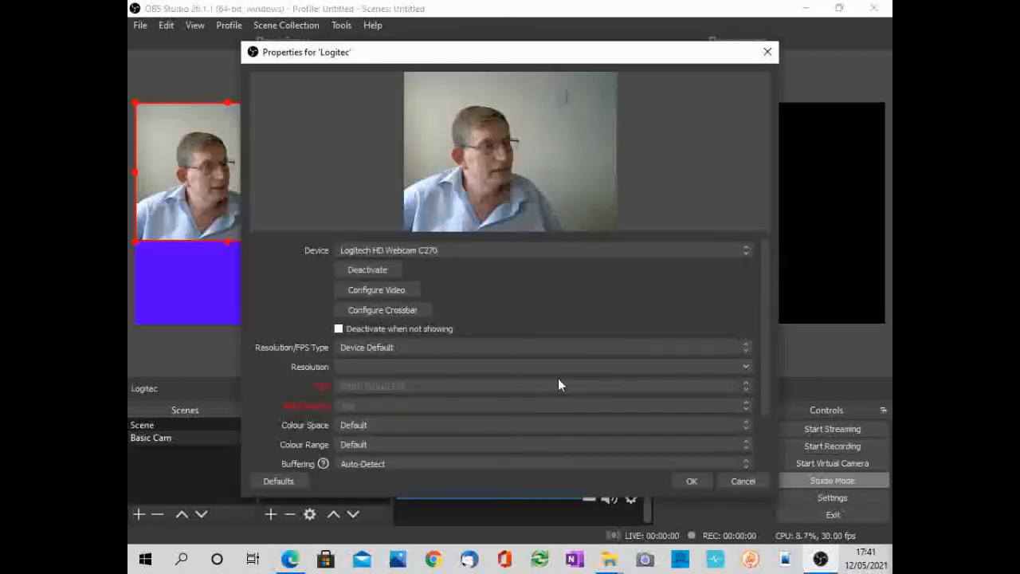
pyautogui.click(745, 252)
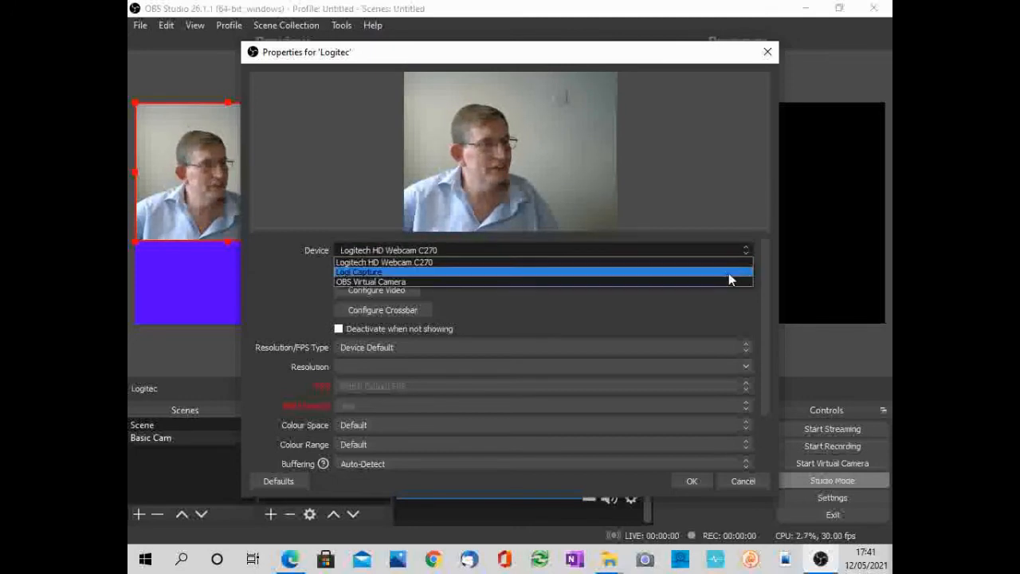
pyautogui.click(728, 261)
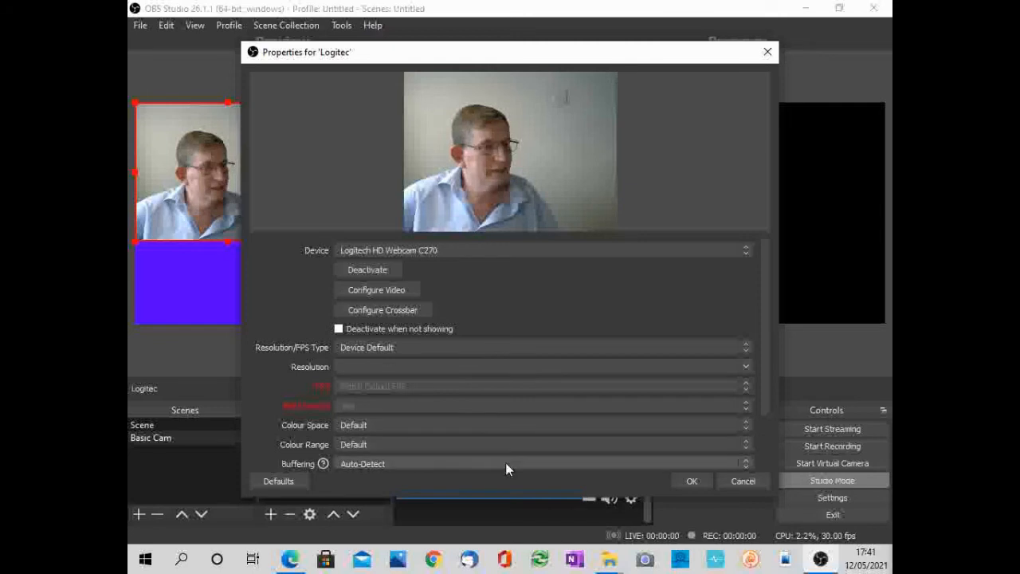
pyautogui.click(688, 482)
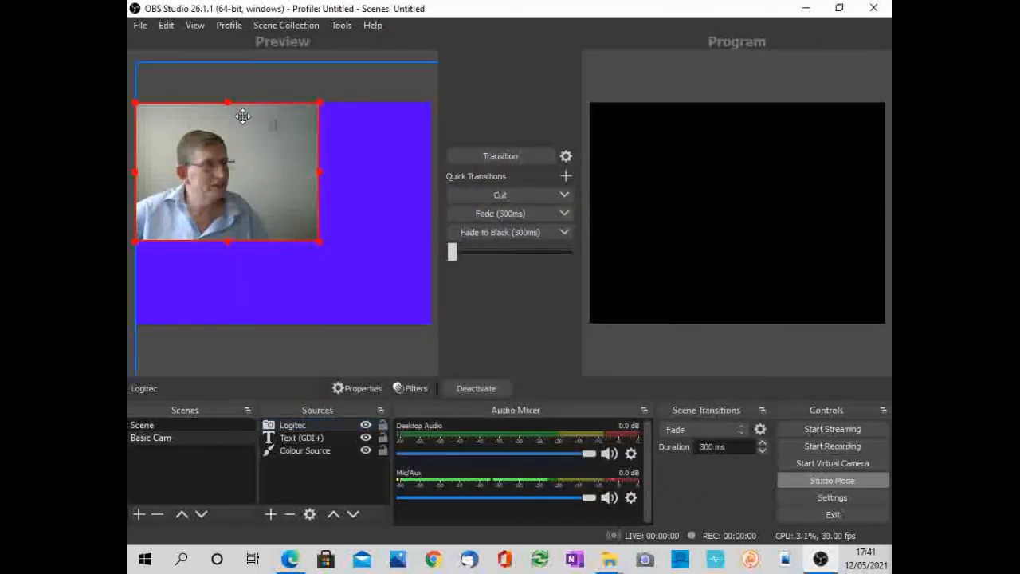
# - Move the Logitec webcam picture to the canvas's lower-right area and shrink it to about 40% of the canvas width
pyautogui.moveTo(237, 111); pyautogui.dragTo(348, 190)
pyautogui.moveTo(245, 186); pyautogui.dragTo(283, 190)
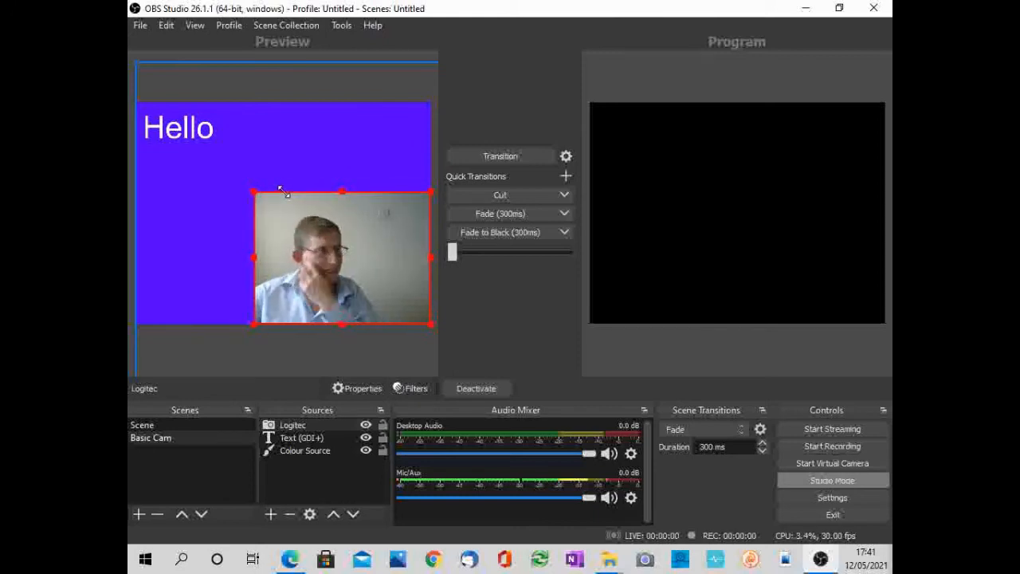
pyautogui.moveTo(283, 190); pyautogui.dragTo(311, 201)
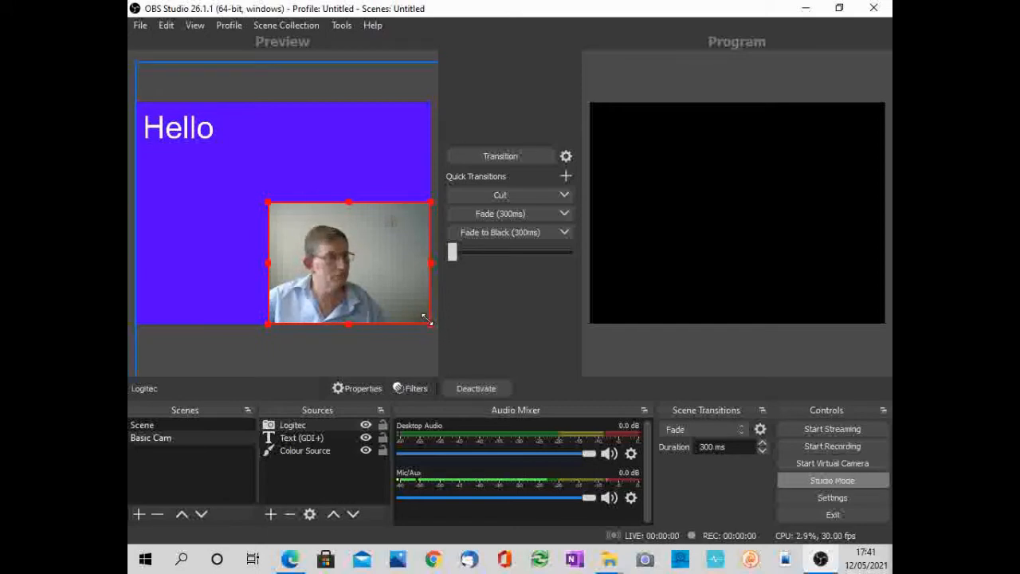
pyautogui.moveTo(431, 324); pyautogui.dragTo(383, 287)
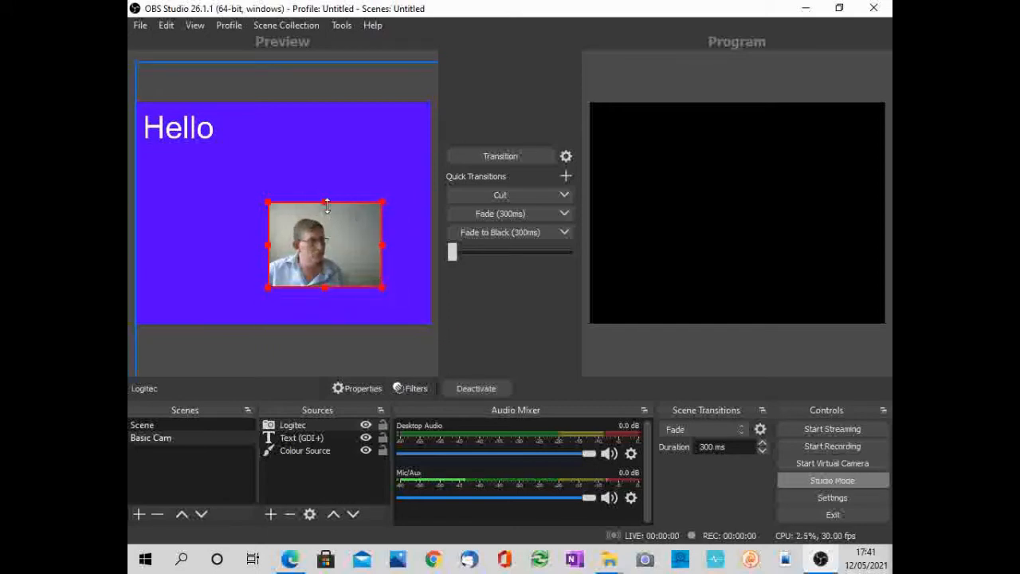
# - Crop the webcam picture's right side and upper edge, and place it near the canvas's lower-right corner
pyautogui.moveTo(329, 216)
pyautogui.mouseDown()
pyautogui.moveTo(288, 211)
pyautogui.moveTo(292, 231)
pyautogui.moveTo(332, 235)
pyautogui.mouseUp()
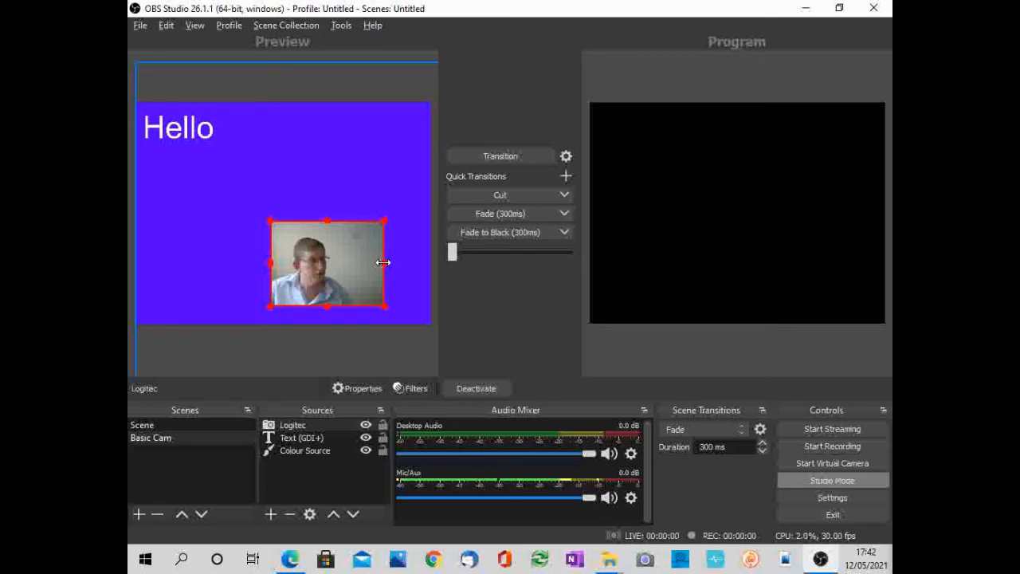
pyautogui.moveTo(383, 262); pyautogui.dragTo(358, 261)
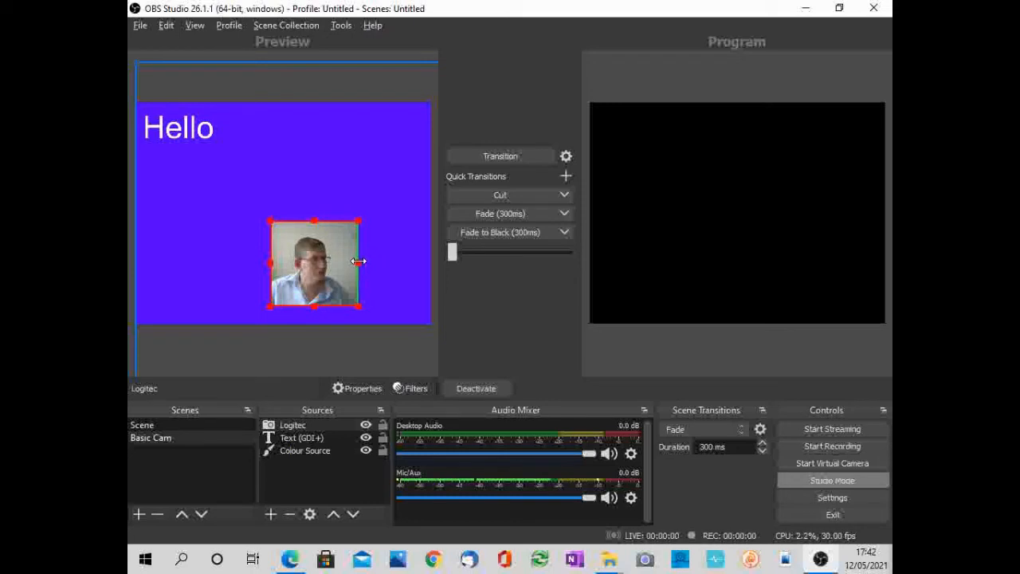
pyautogui.moveTo(315, 222); pyautogui.dragTo(378, 257)
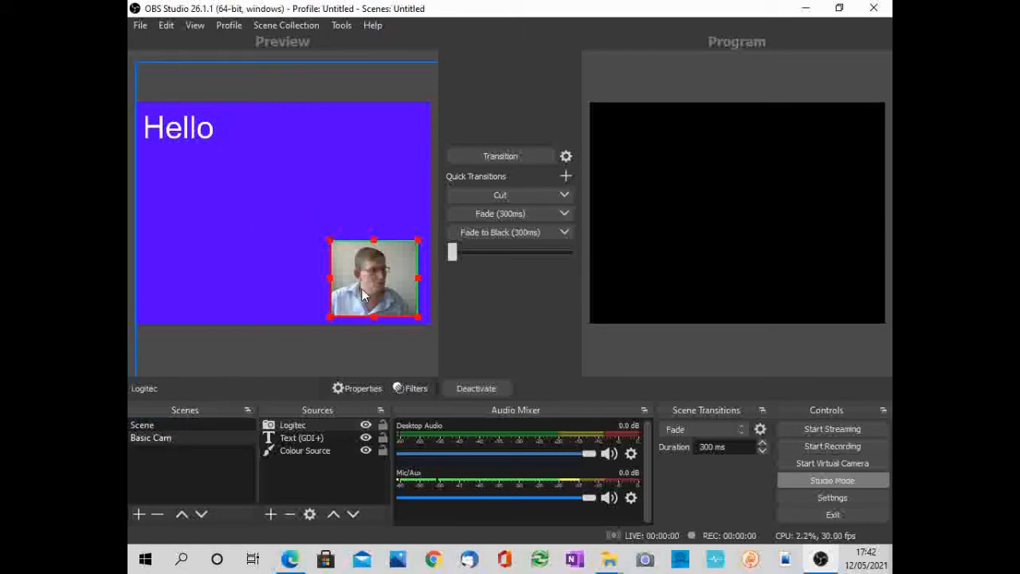
# - In the Basic Cam scene, hide and re-show each source one at a time, and lock and unlock the Logitec source
pyautogui.click(143, 425)
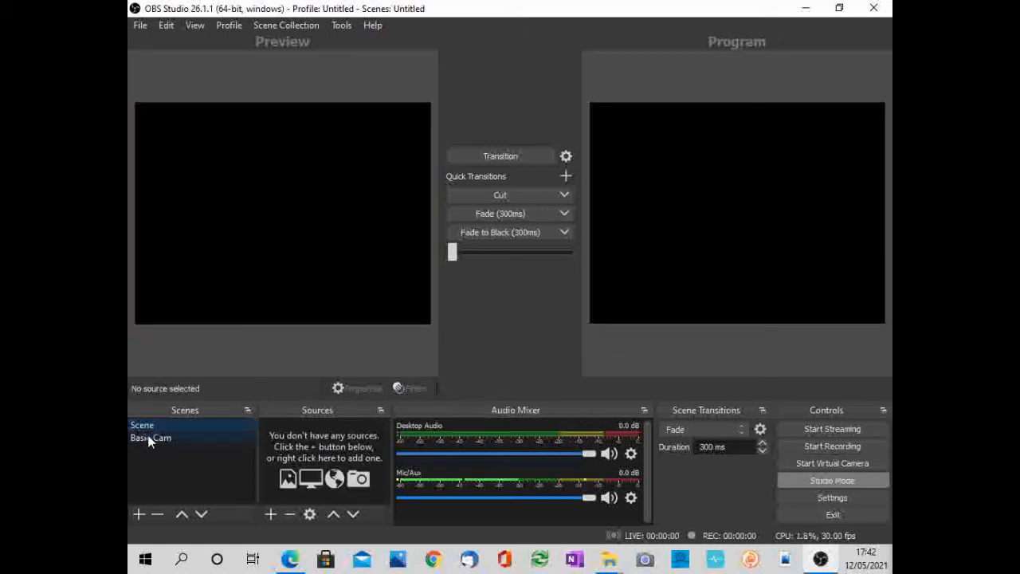
pyautogui.click(147, 437)
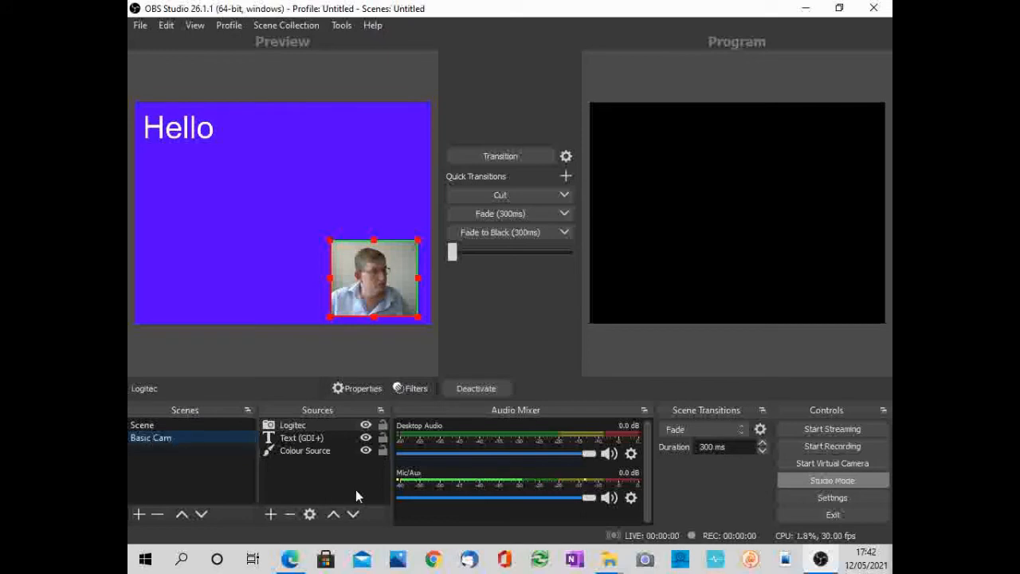
pyautogui.click(366, 425)
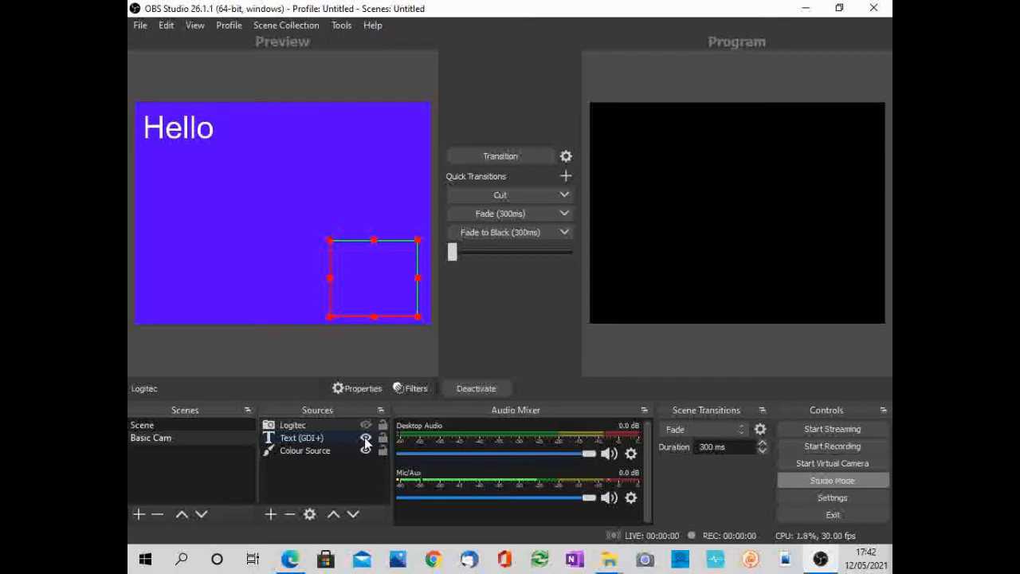
pyautogui.click(366, 438)
pyautogui.click(366, 439)
pyautogui.click(366, 450)
pyautogui.click(366, 451)
pyautogui.click(367, 427)
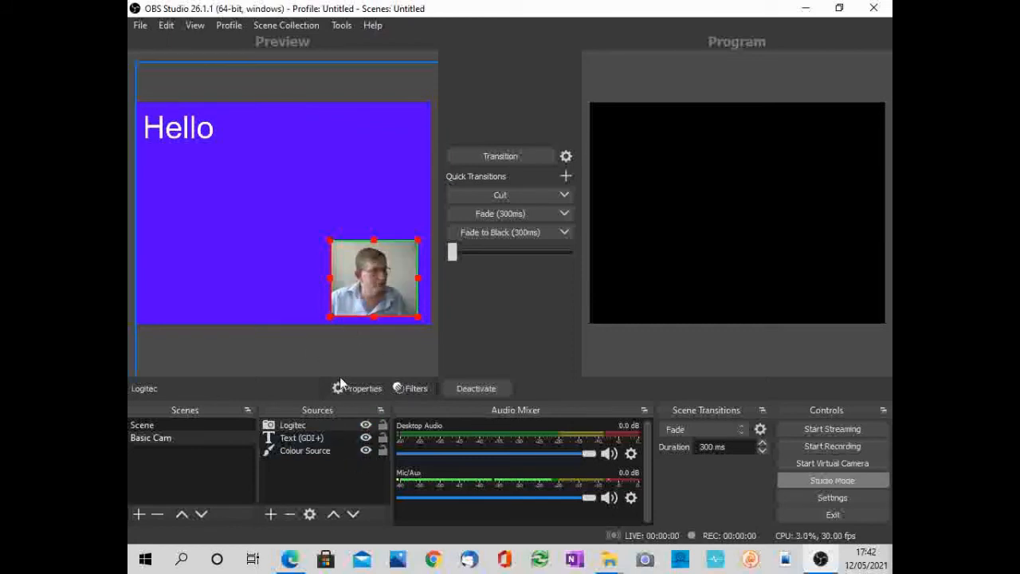
pyautogui.click(382, 427)
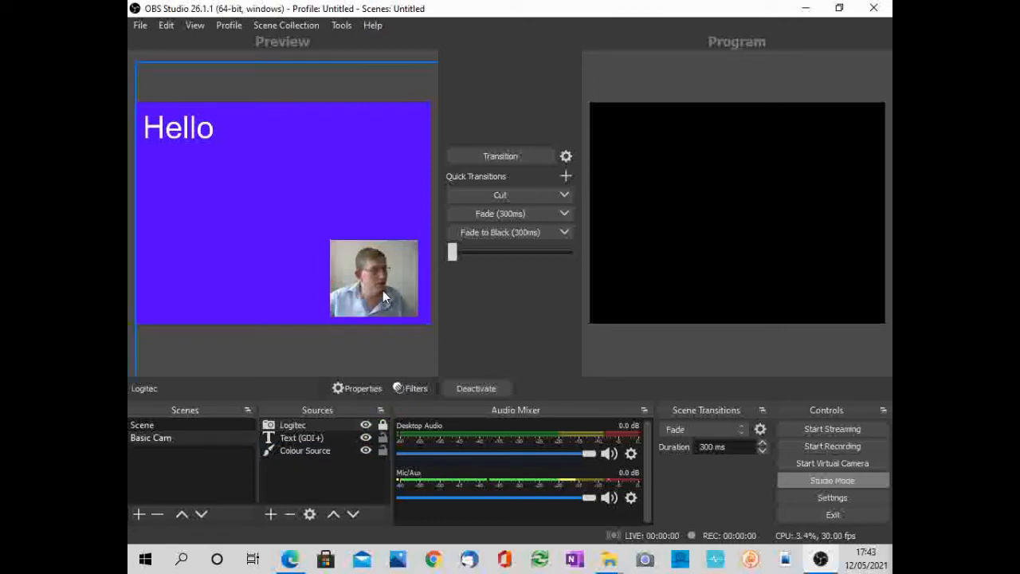
pyautogui.click(382, 426)
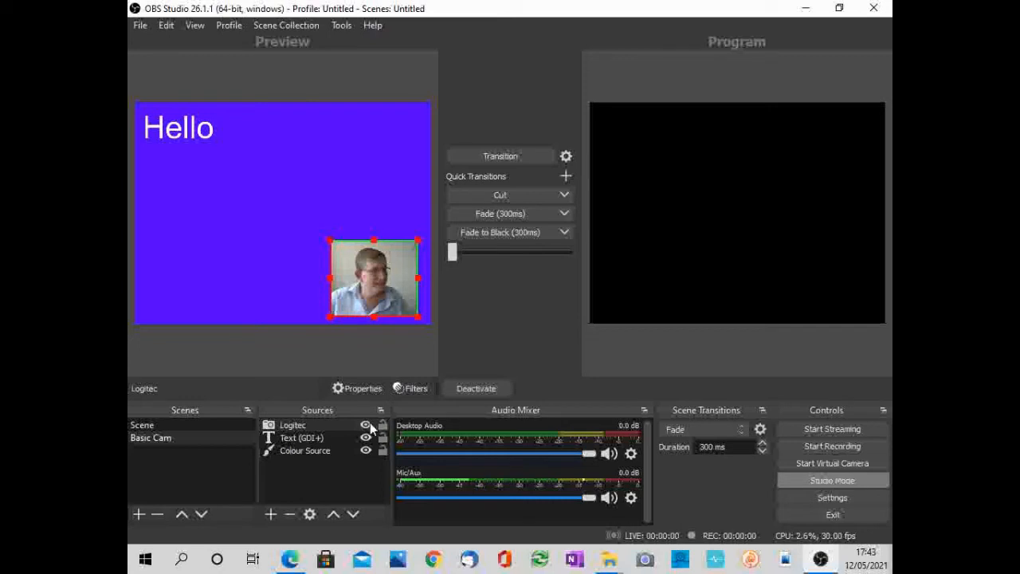
# - Hide the Logitec source in the Basic Cam scene, and transition the scene to Program and back to Preview
pyautogui.click(366, 426)
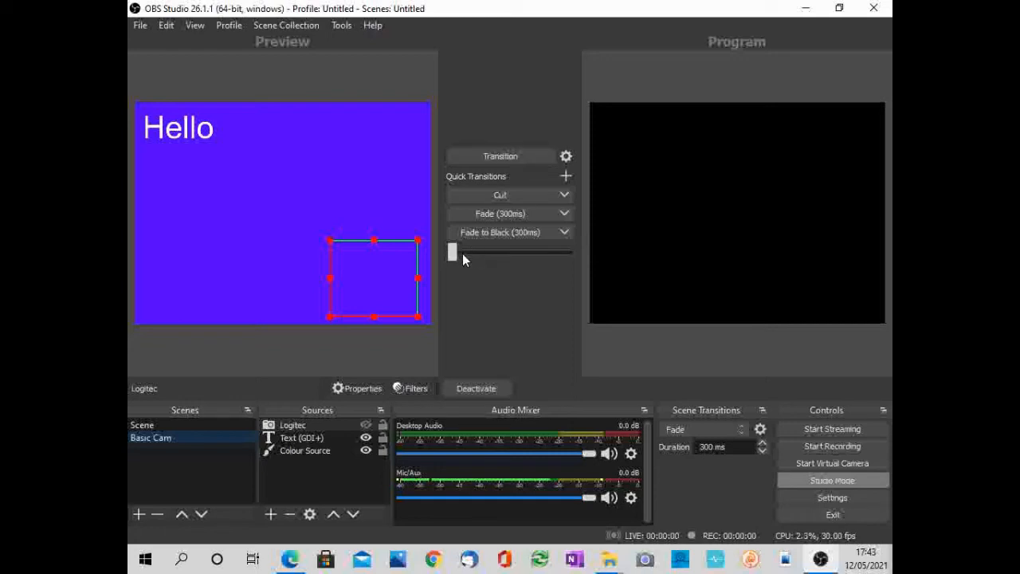
pyautogui.moveTo(462, 253)
pyautogui.mouseDown()
pyautogui.moveTo(544, 255)
pyautogui.moveTo(451, 251)
pyautogui.mouseUp()
pyautogui.click(500, 156)
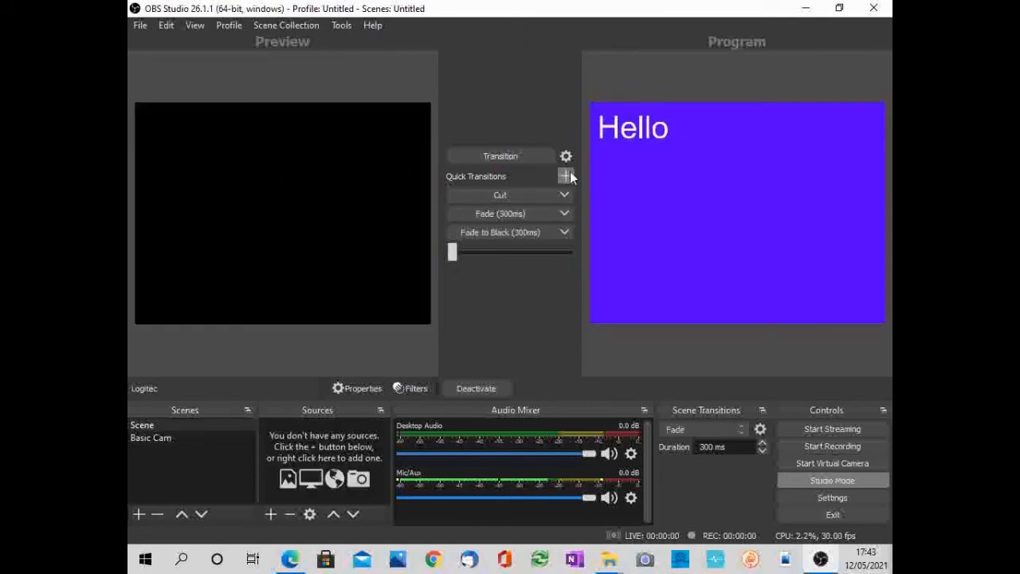
pyautogui.click(484, 155)
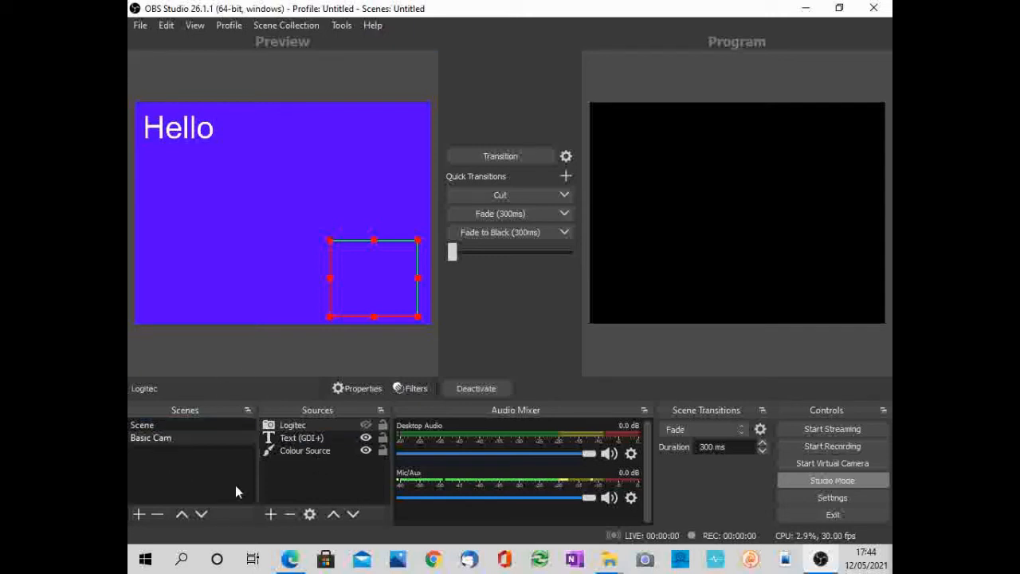
# - Duplicate the Basic Cam scene and name the copy Face Cam
pyautogui.rightClick(139, 438)
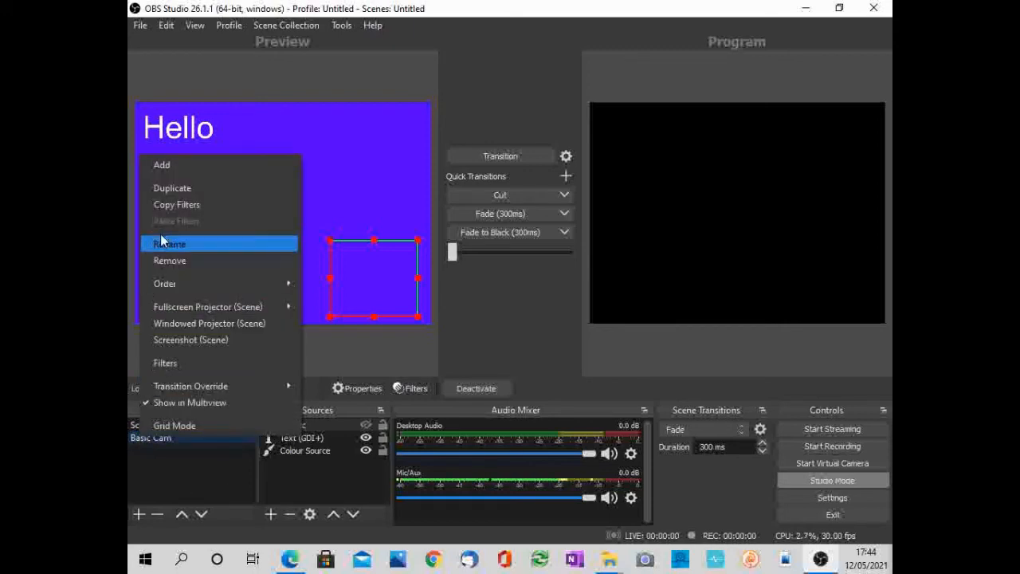
pyautogui.click(172, 189)
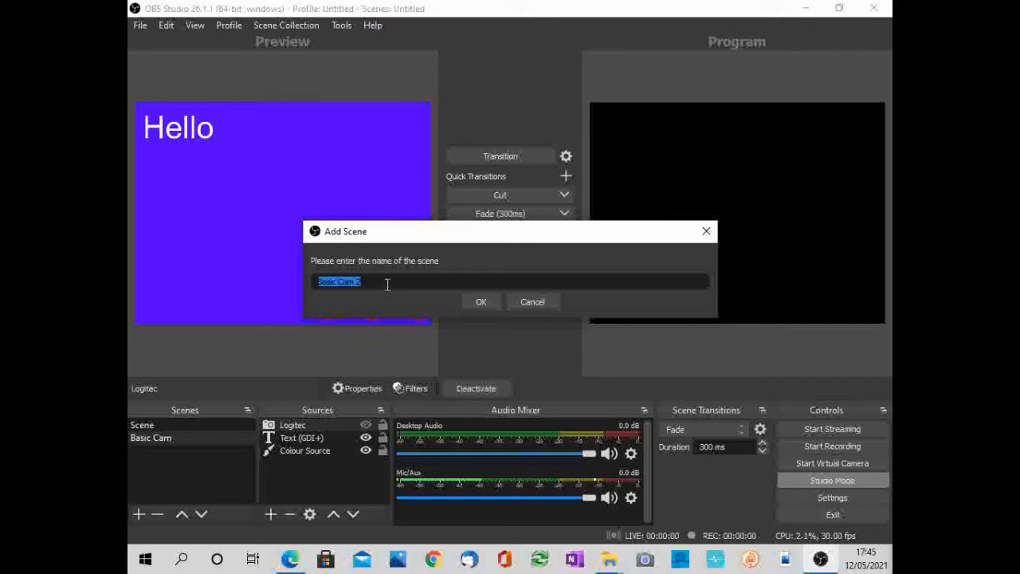
pyautogui.write('Face c')
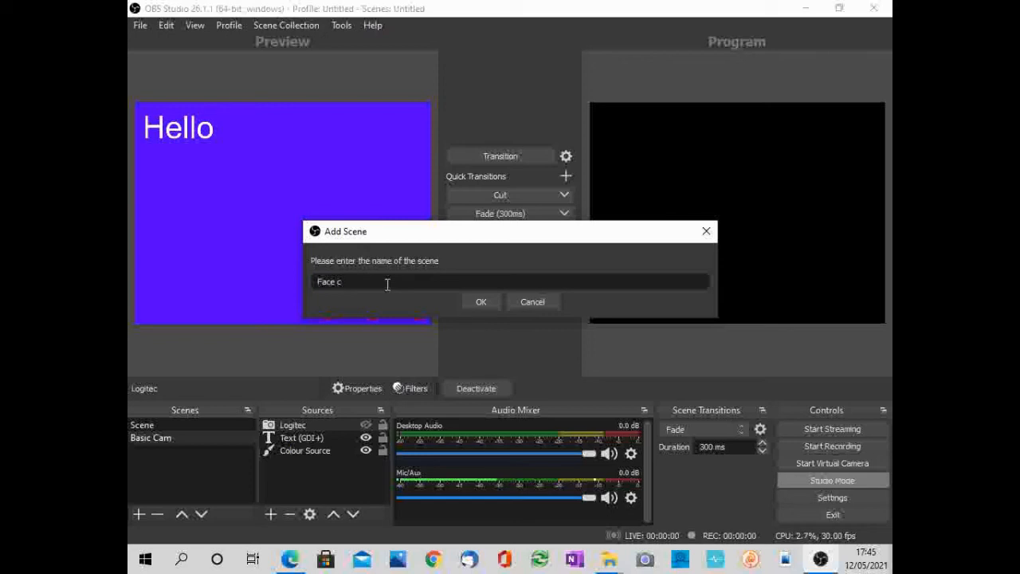
pyautogui.press('BackSpace')
pyautogui.write('Cam')
pyautogui.click(479, 303)
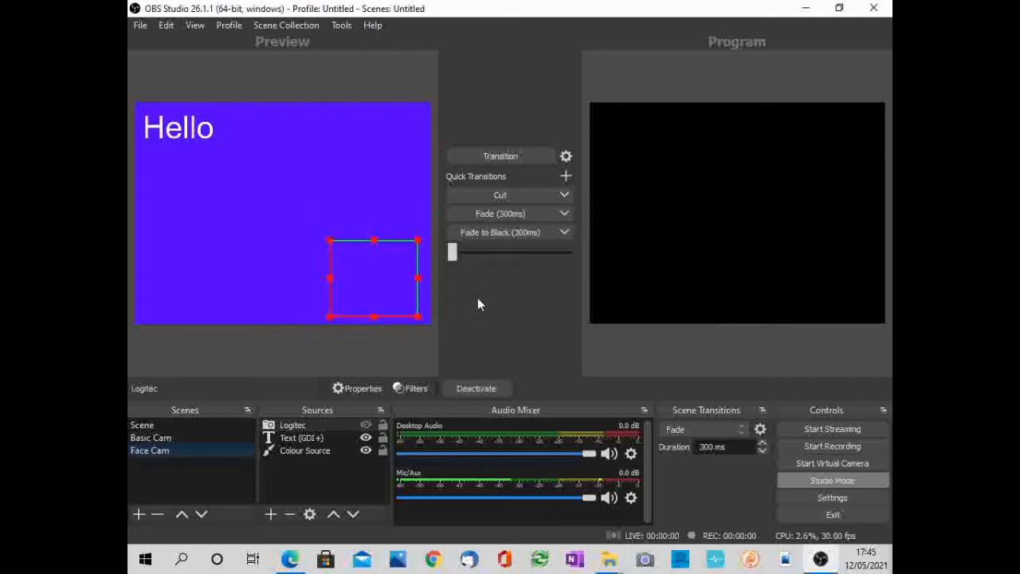
# - Show the Logitec source in the Face Cam scene and enlarge it to about 70% of the canvas width
pyautogui.click(164, 438)
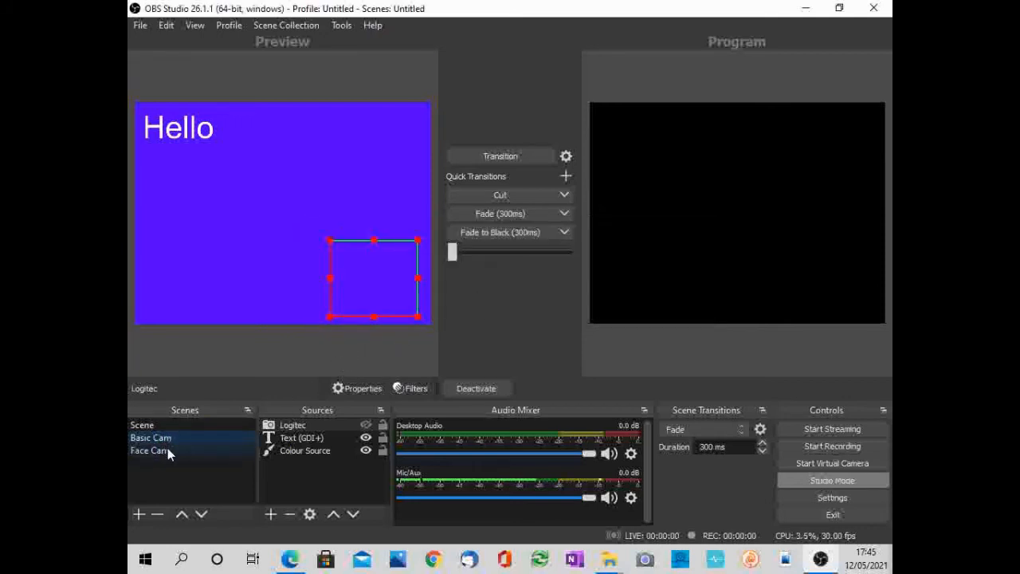
pyautogui.click(167, 451)
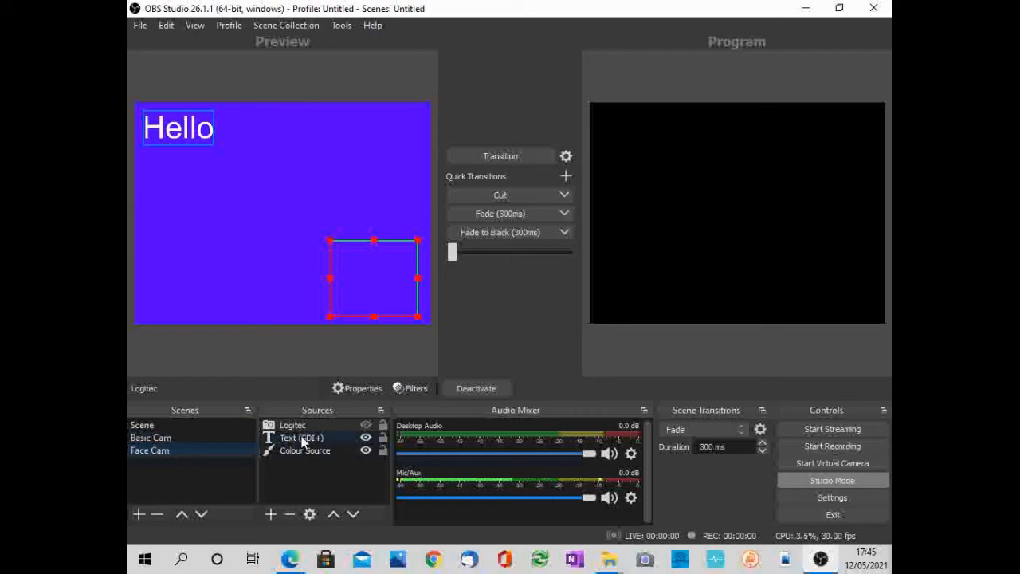
pyautogui.click(366, 424)
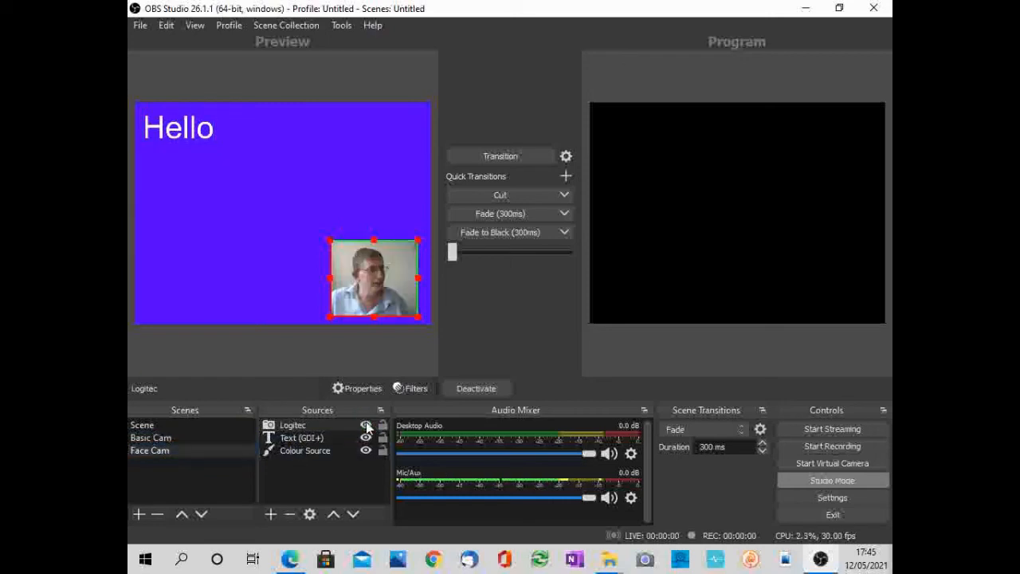
pyautogui.moveTo(330, 239); pyautogui.dragTo(206, 154)
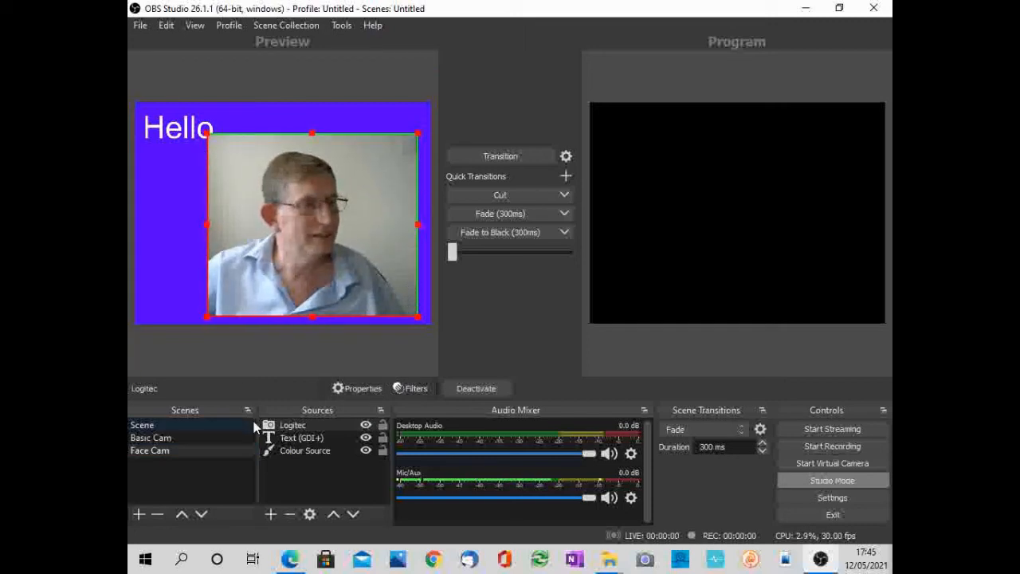
# - Move the Hello text source below the Colour Source in Face Cam's source order
pyautogui.click(287, 440)
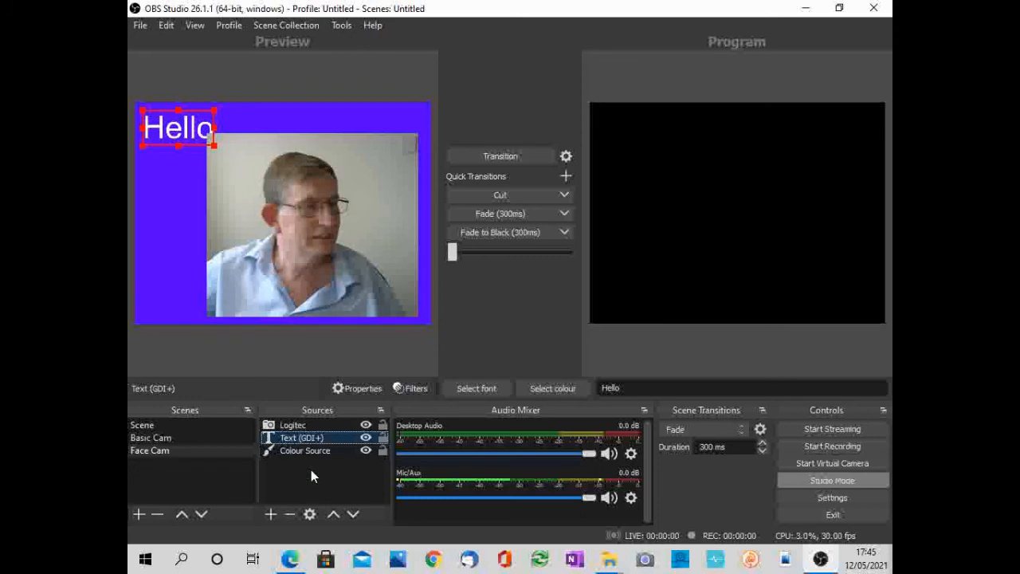
pyautogui.click(353, 516)
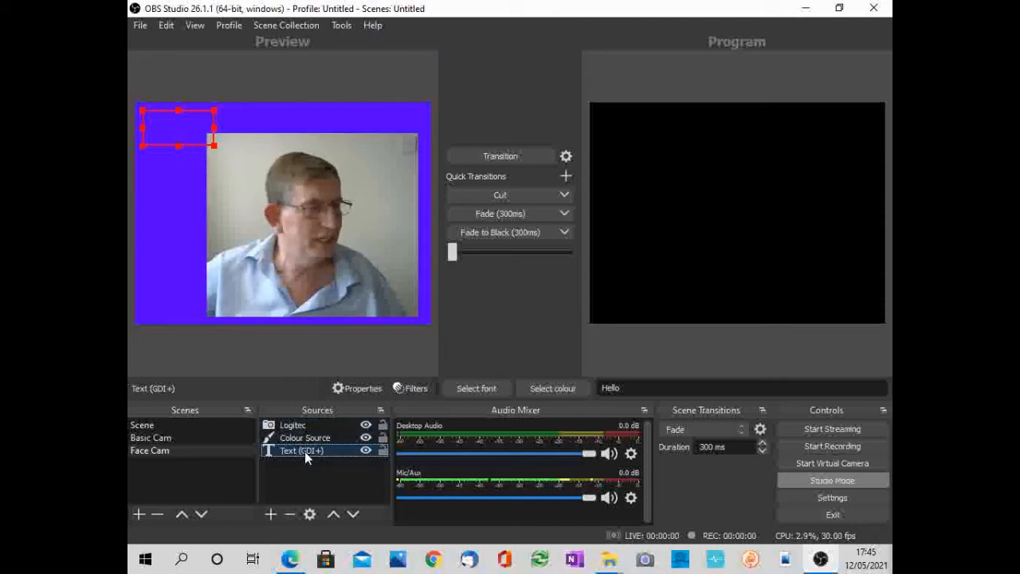
# - Enlarge the webcam picture to nearly the full canvas height, centre it horizontally, and transition Face Cam to Program
pyautogui.click(291, 270)
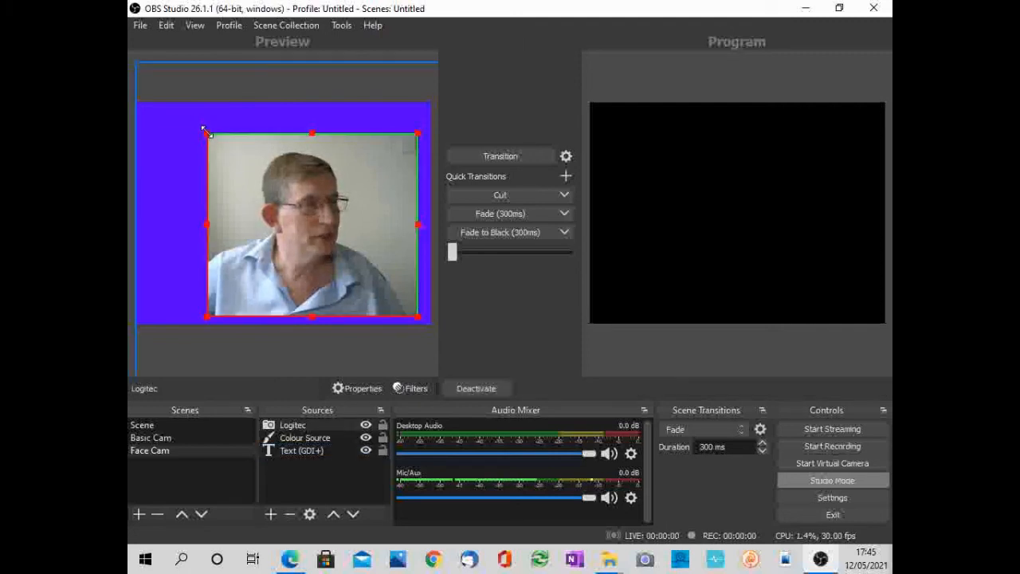
pyautogui.moveTo(208, 134); pyautogui.dragTo(172, 101)
pyautogui.moveTo(275, 161); pyautogui.dragTo(262, 167)
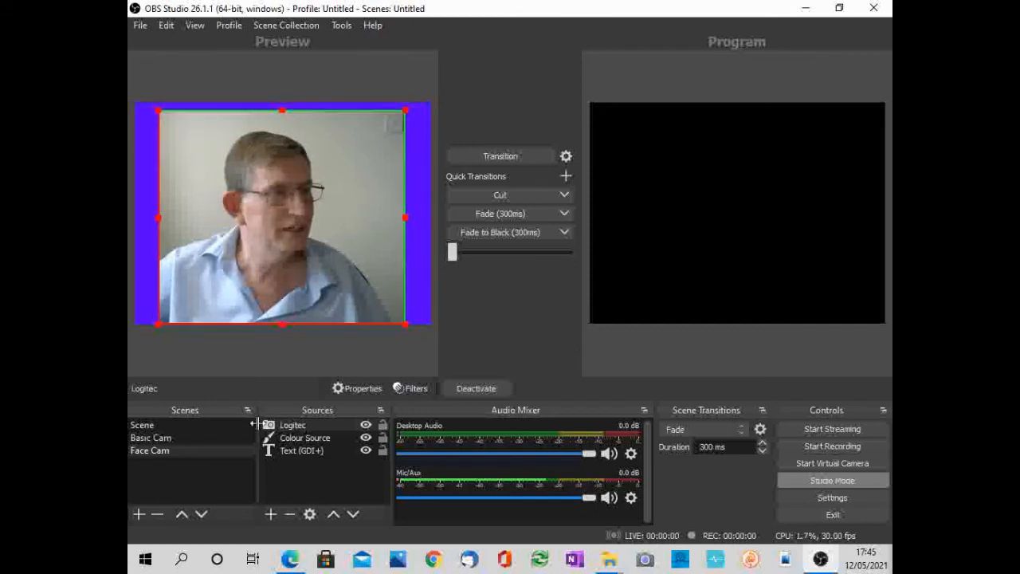
pyautogui.click(505, 155)
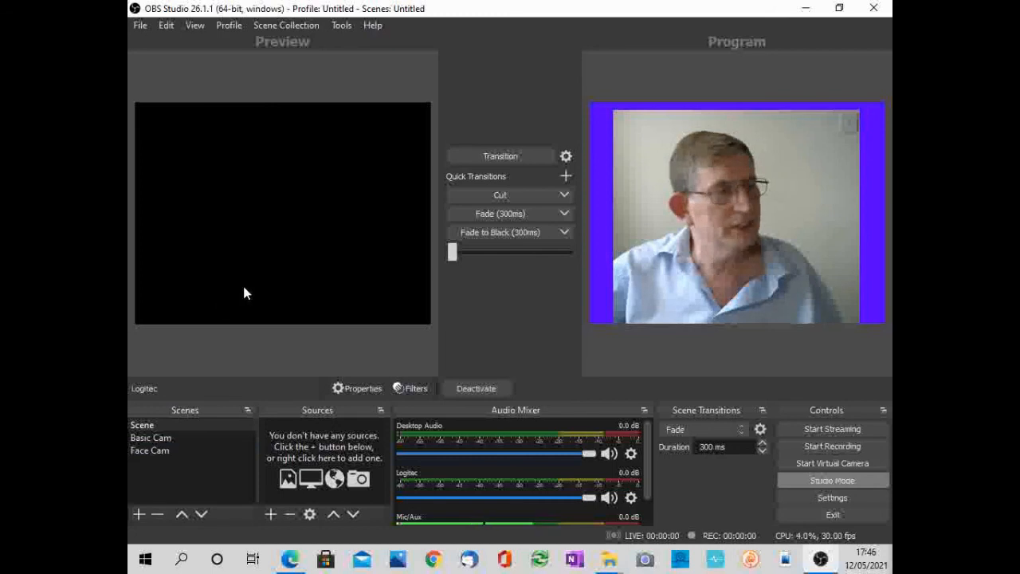
# - In the Basic Cam scene, leave the Logitec source hidden and enlarge the Hello text to about 80% of the canvas width
pyautogui.click(162, 440)
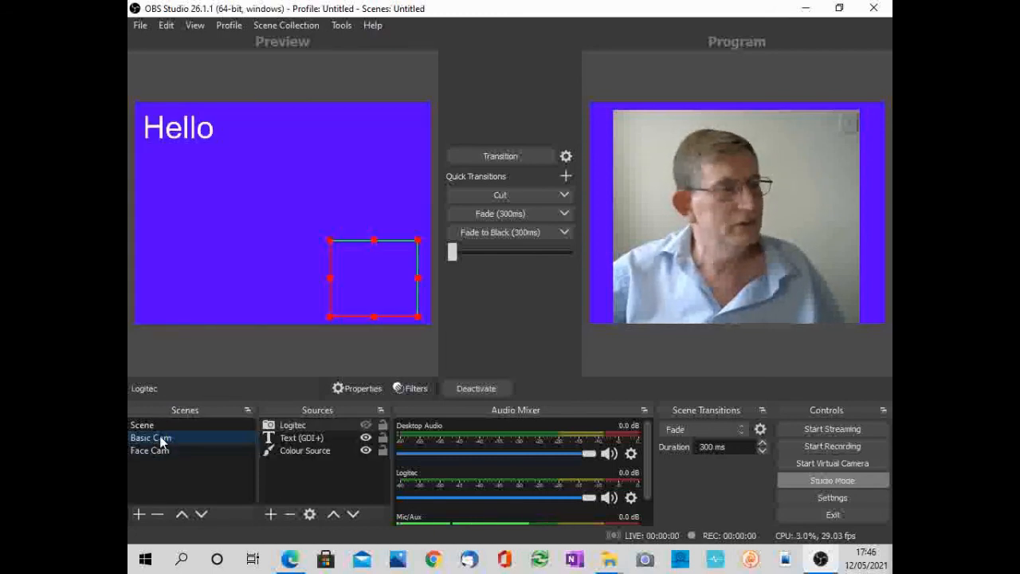
pyautogui.click(366, 426)
pyautogui.click(366, 425)
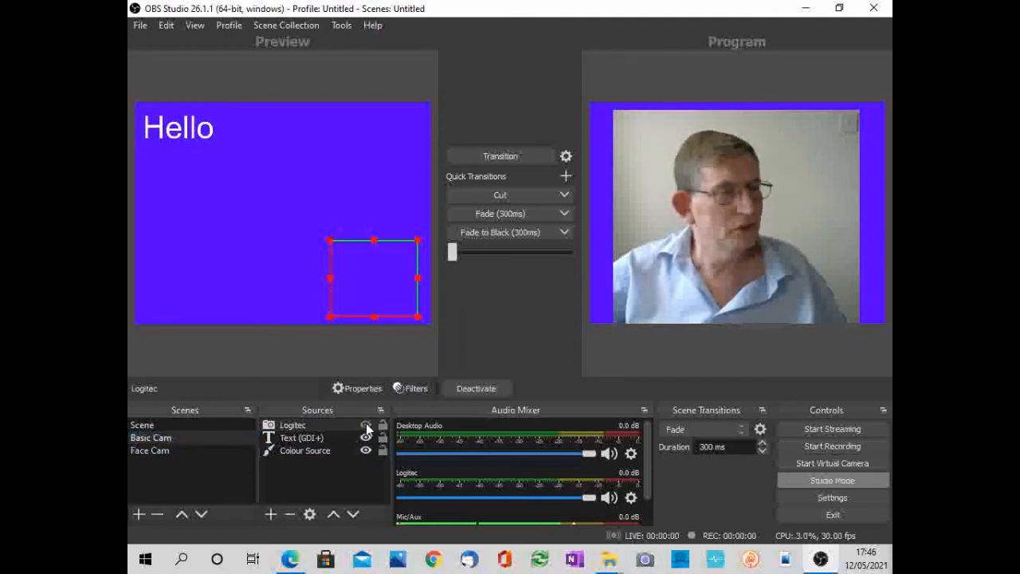
pyautogui.click(191, 134)
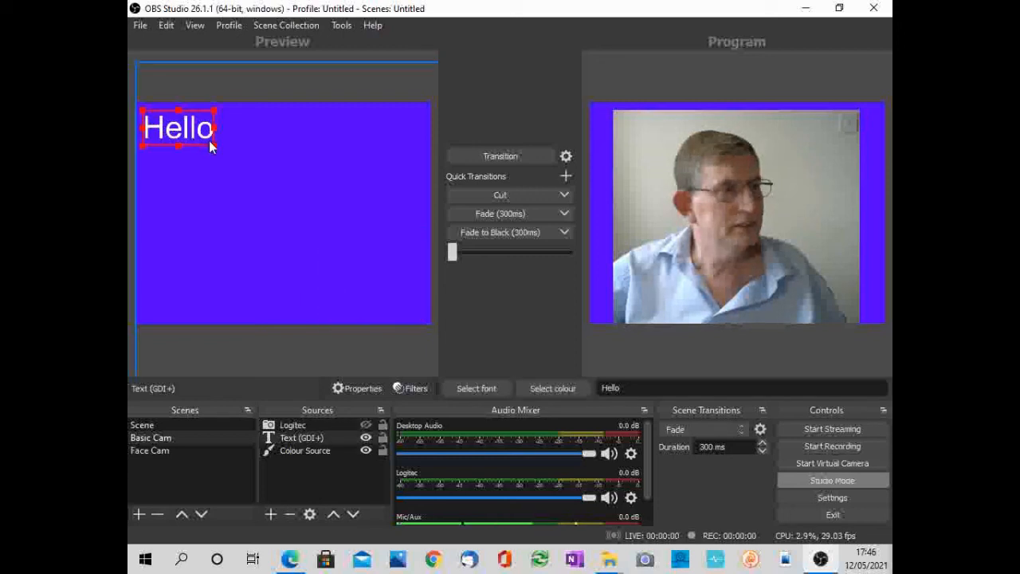
pyautogui.moveTo(214, 145); pyautogui.dragTo(327, 232)
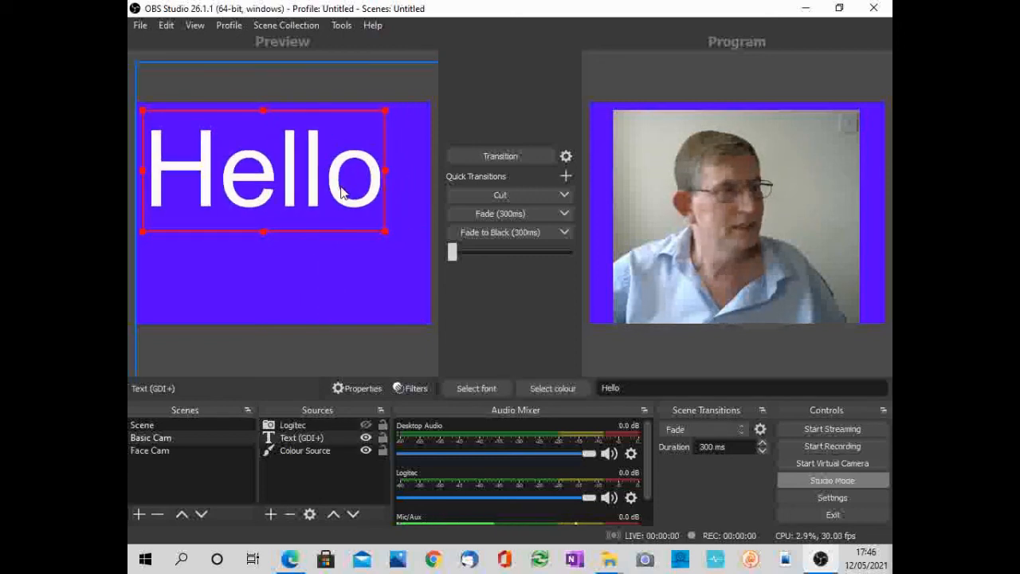
# - Transition Basic Cam to Program and back to Face Cam, and stop the virtual camera
pyautogui.click(494, 154)
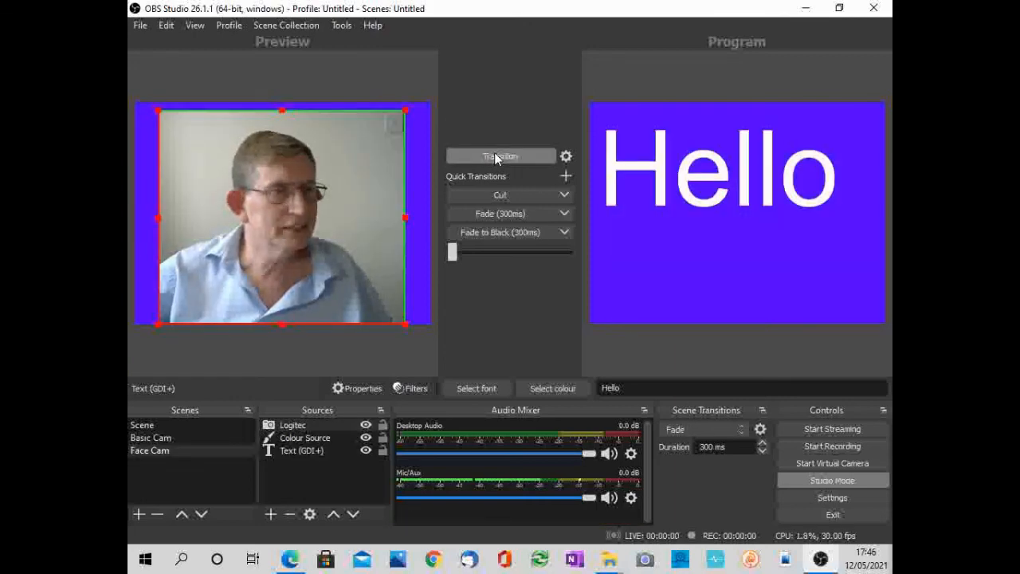
pyautogui.click(496, 156)
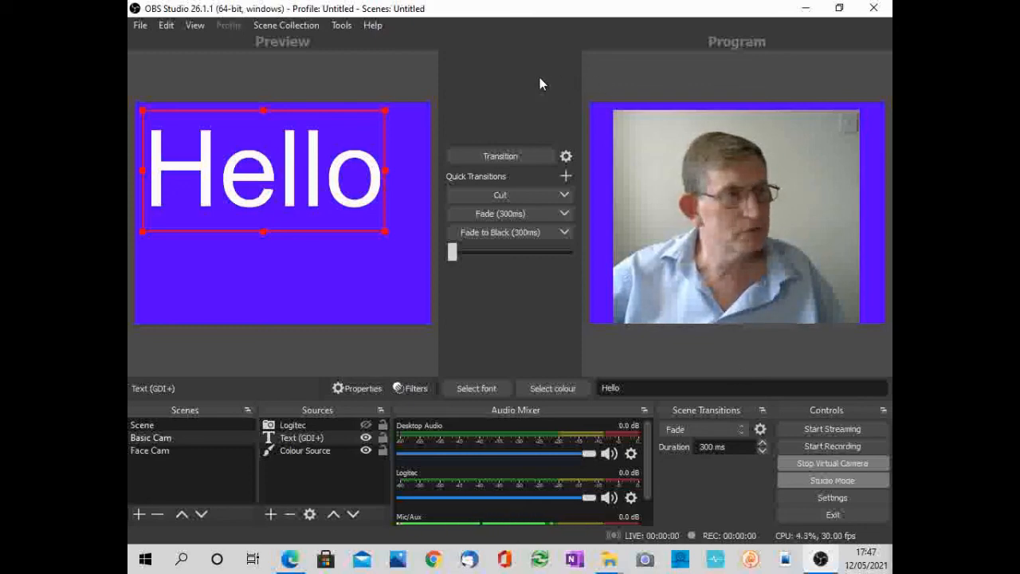
pyautogui.click(805, 466)
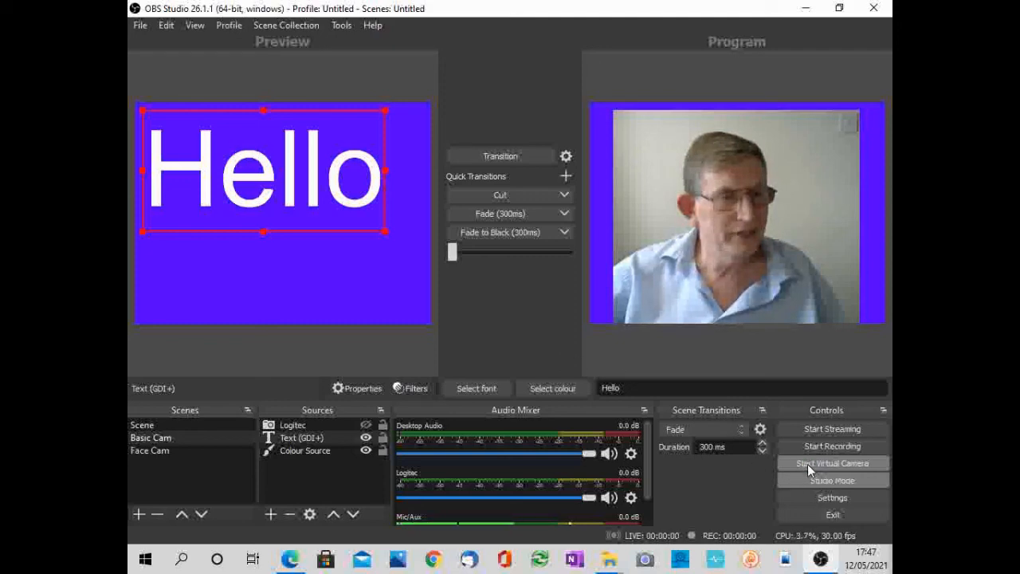
# - Transition Basic Cam to Program and hide the Logitec source in the Face Cam scene
pyautogui.click(484, 158)
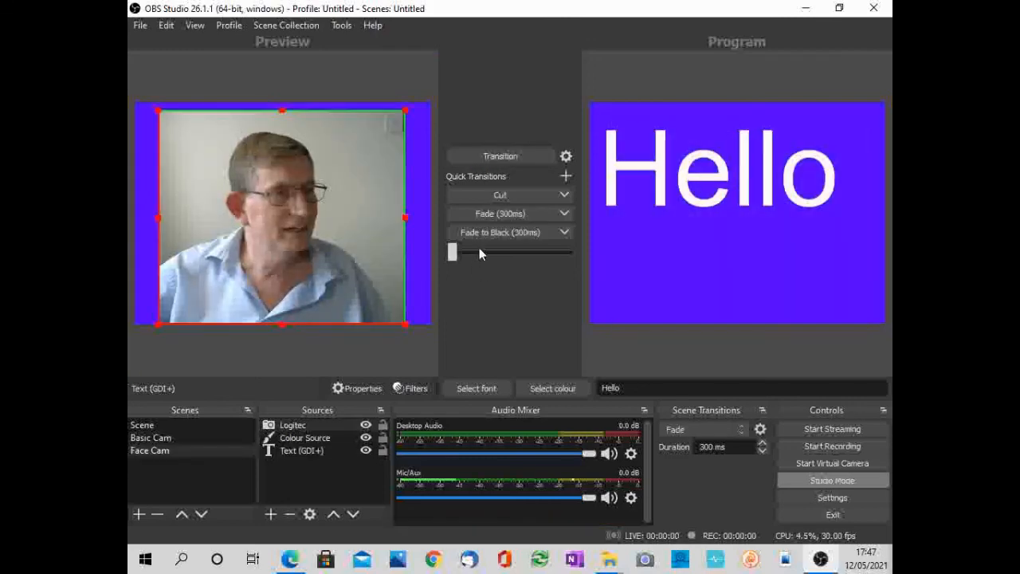
pyautogui.click(365, 426)
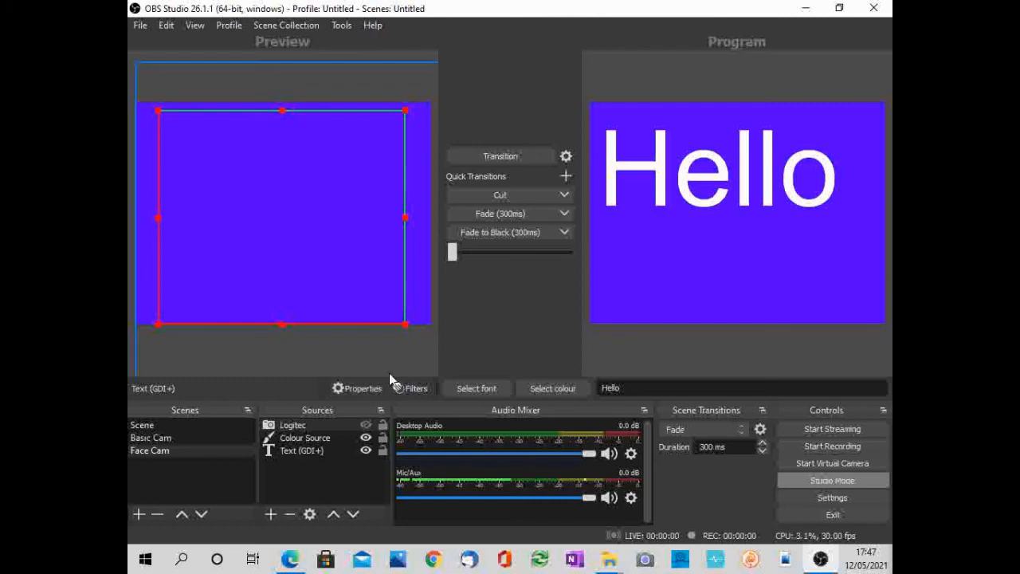